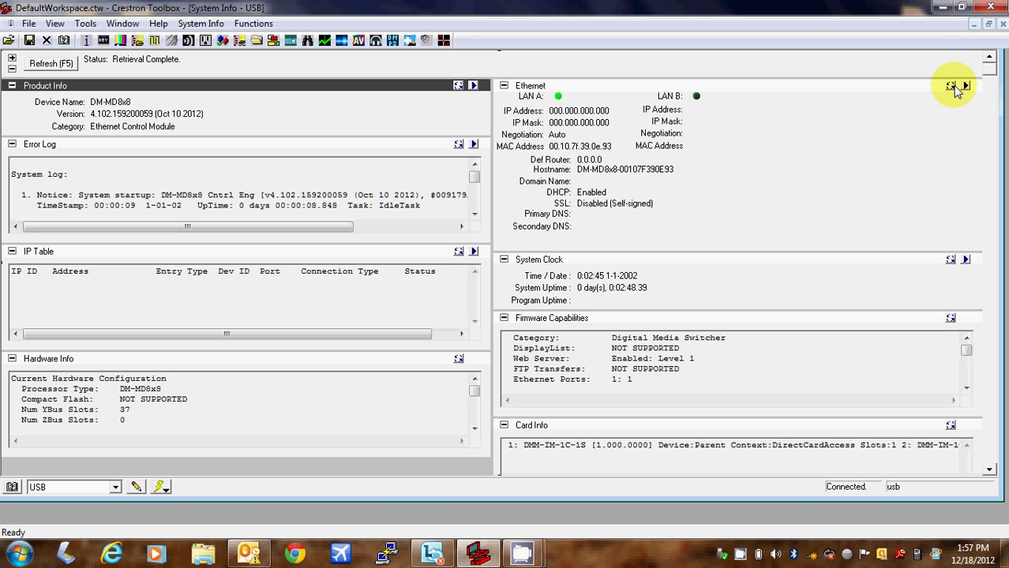
# Open the switcher's Ethernet Addressing settings and uncheck Enable DHCP for LAN A
pyautogui.click(964, 86)
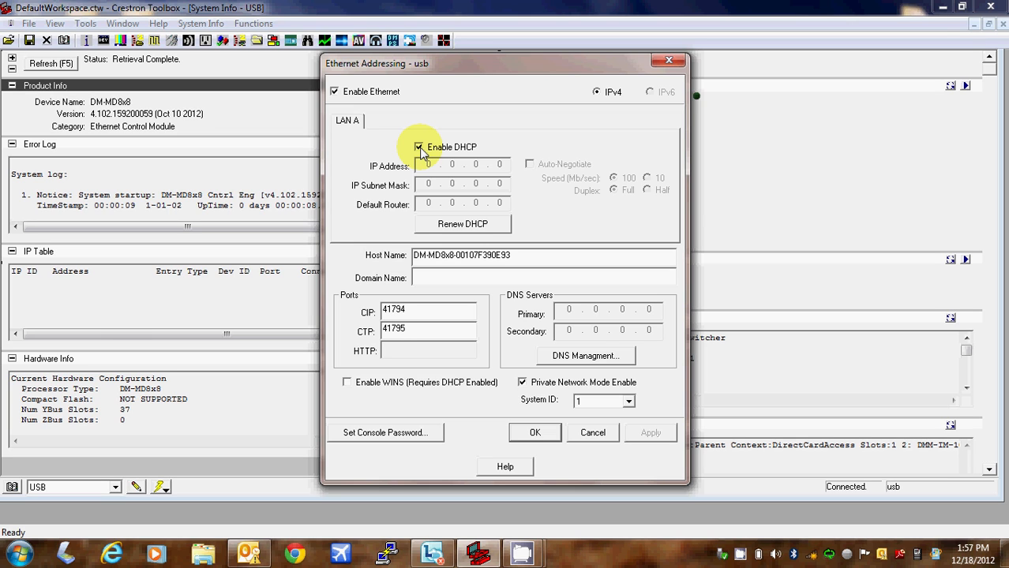
pyautogui.click(419, 148)
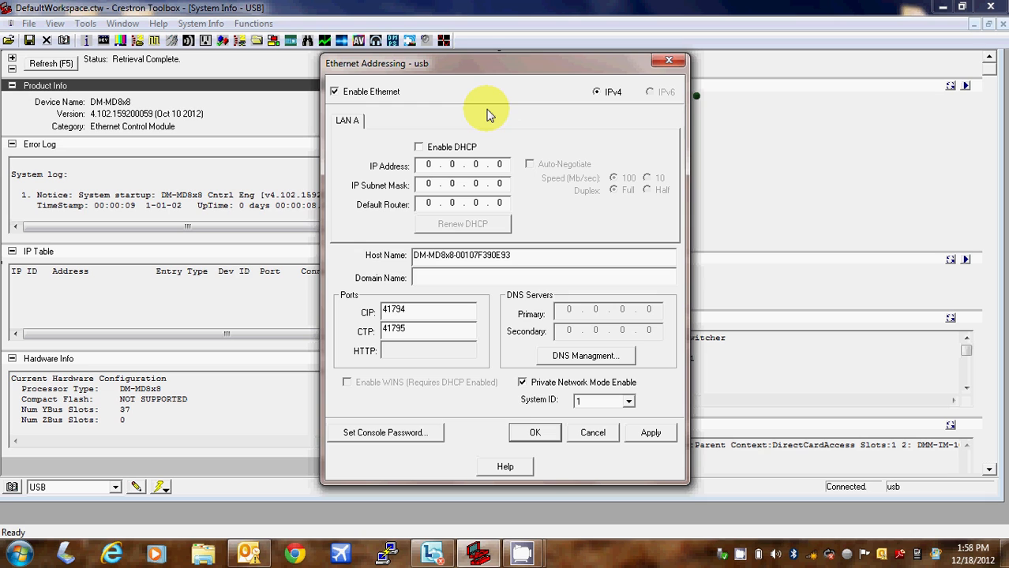
# Enter 192.168.1.150 as the LAN A IP address so the mask fills as 255.255.255.0
pyautogui.click(430, 165)
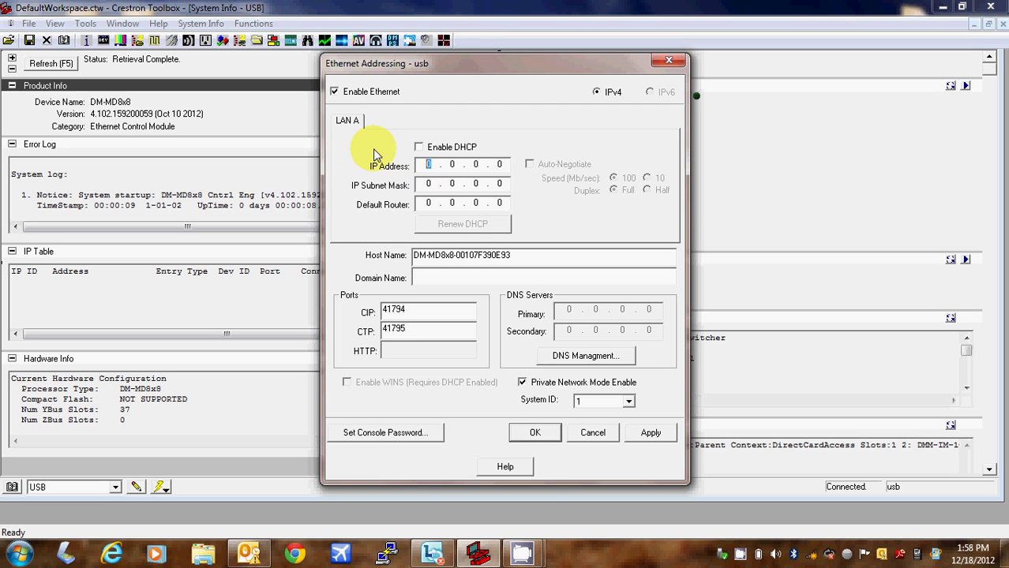
pyautogui.write('192 . 168 . 1 . 150')
pyautogui.press('Tab')
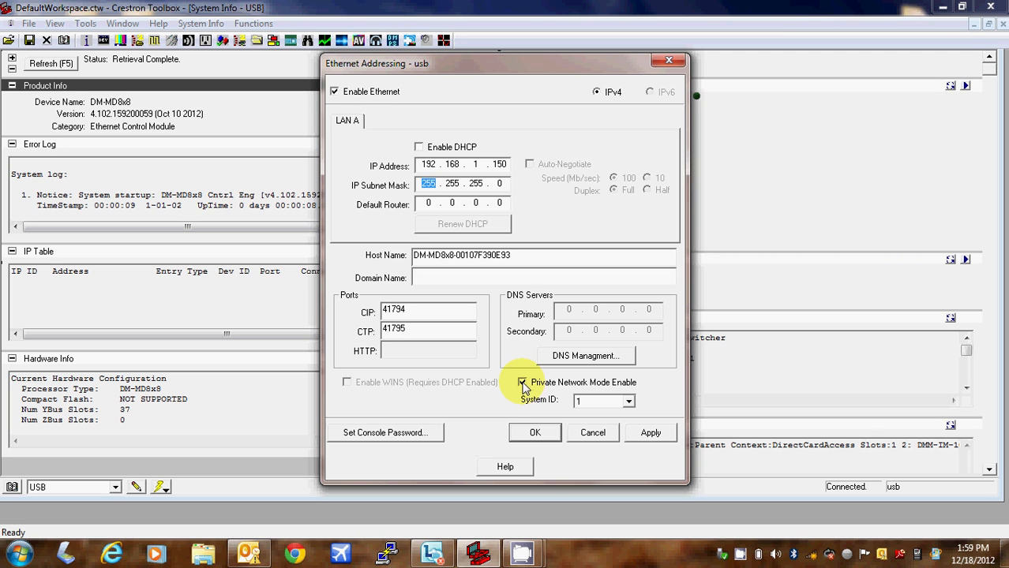
# Disable Private Network Mode, apply and accept the settings, then refresh the Ethernet panel
pyautogui.click(523, 383)
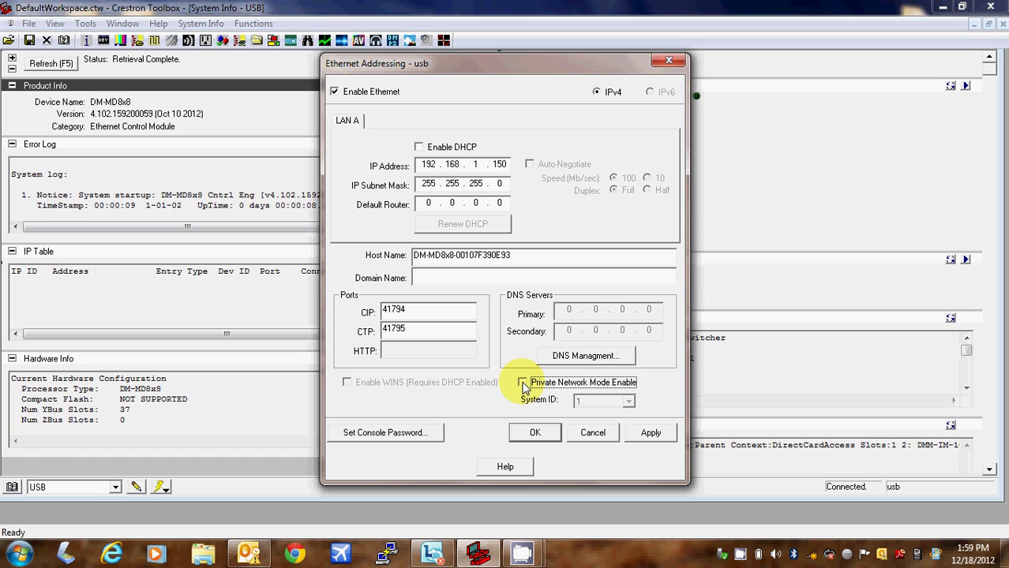
pyautogui.click(648, 435)
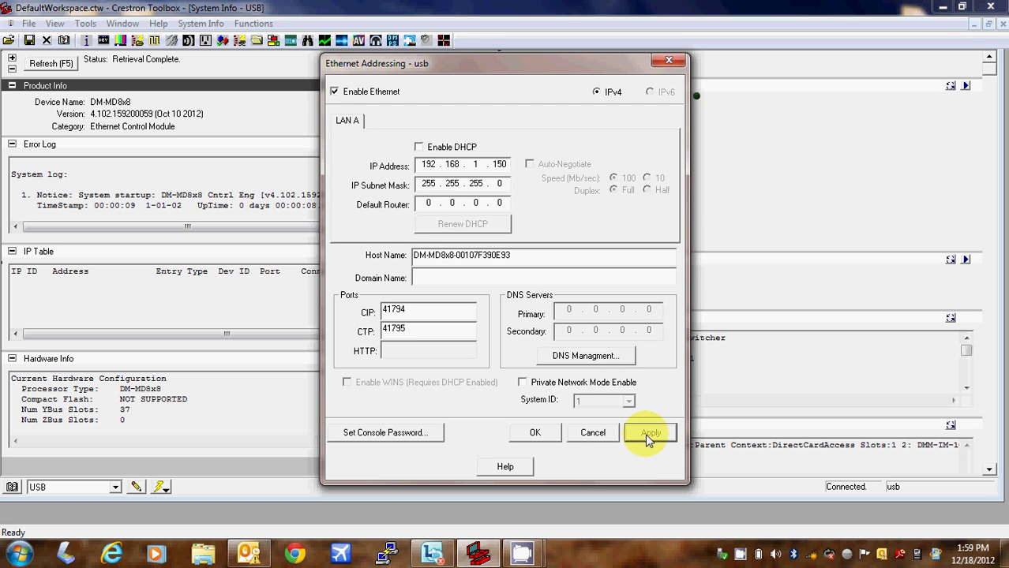
pyautogui.click(550, 436)
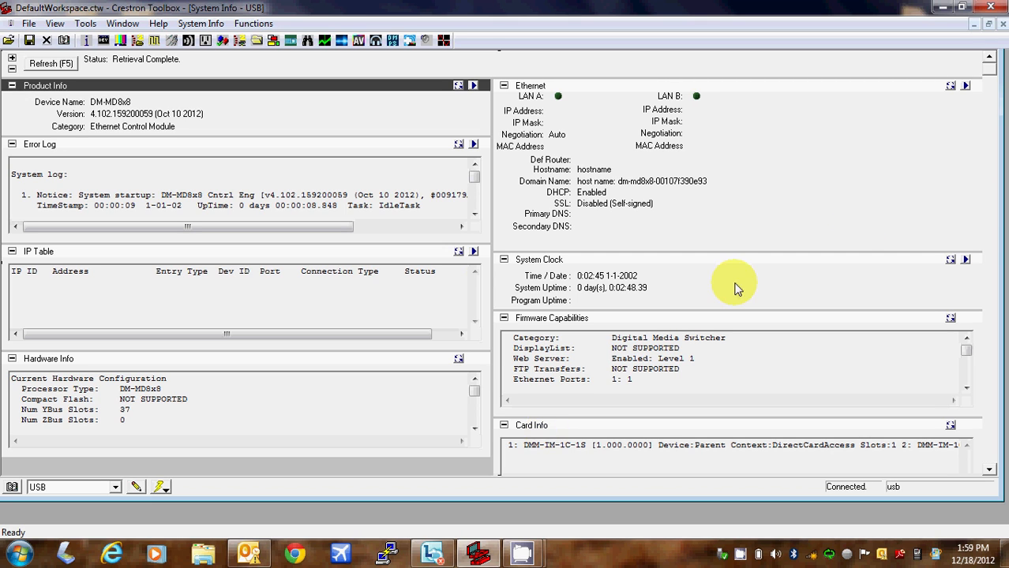
pyautogui.click(950, 87)
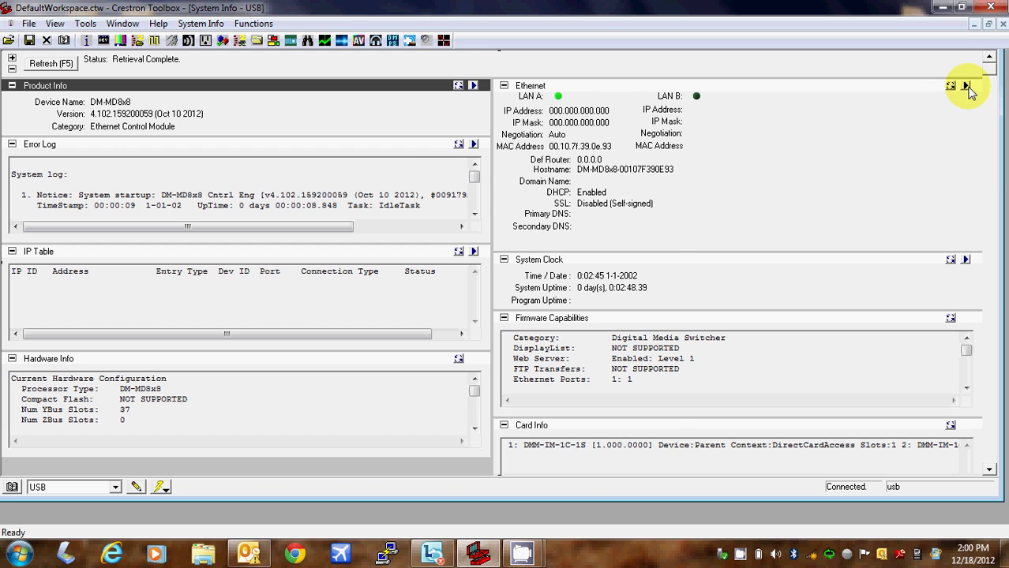
# Re-enter LAN A as static 192.168.1.150 / 255.255.255.0 with DHCP and Private Network Mode off, and apply
pyautogui.click(968, 88)
pyautogui.click(419, 148)
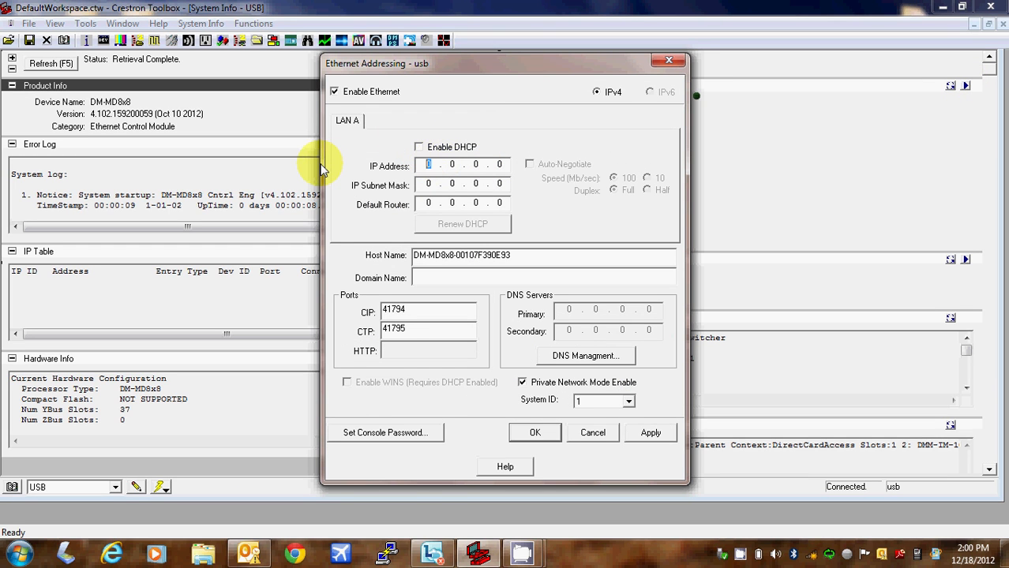
pyautogui.write('192 . 168 . 1 . 150')
pyautogui.press('Tab')
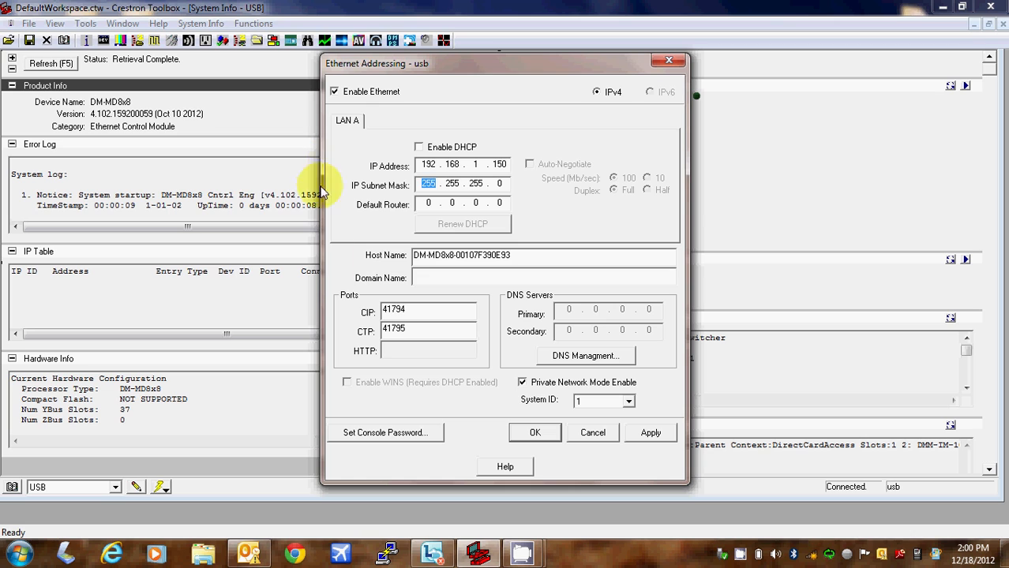
pyautogui.click(522, 382)
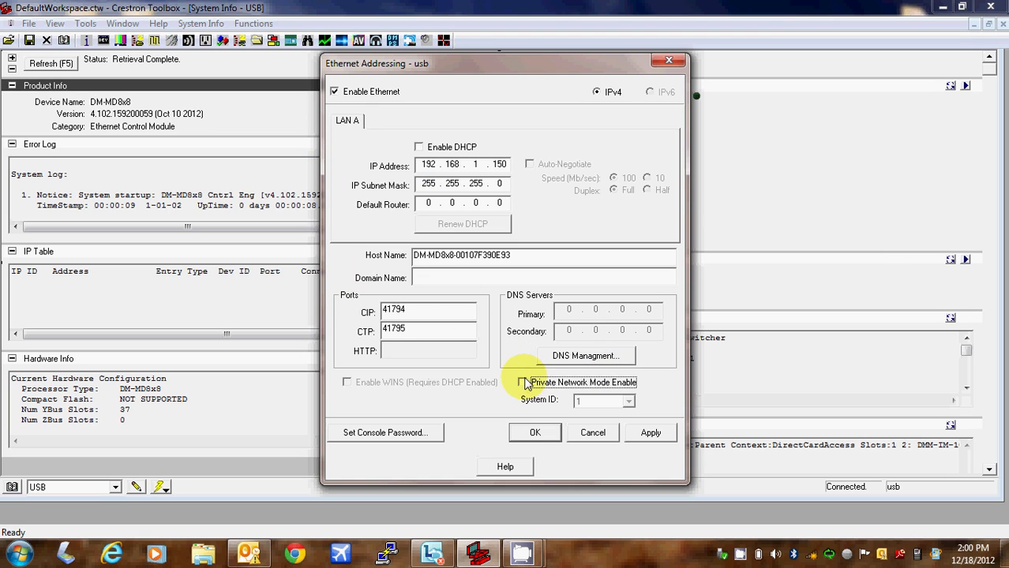
pyautogui.click(648, 436)
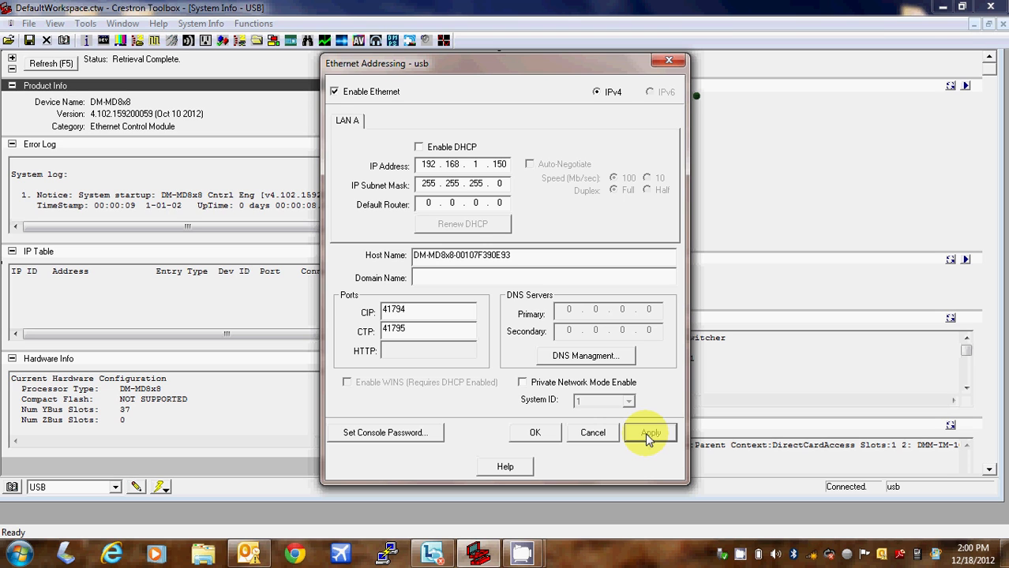
# Apply the settings and confirm reserving 192.168.1.150 to 192.168.1.175 for the switcher
pyautogui.click(645, 432)
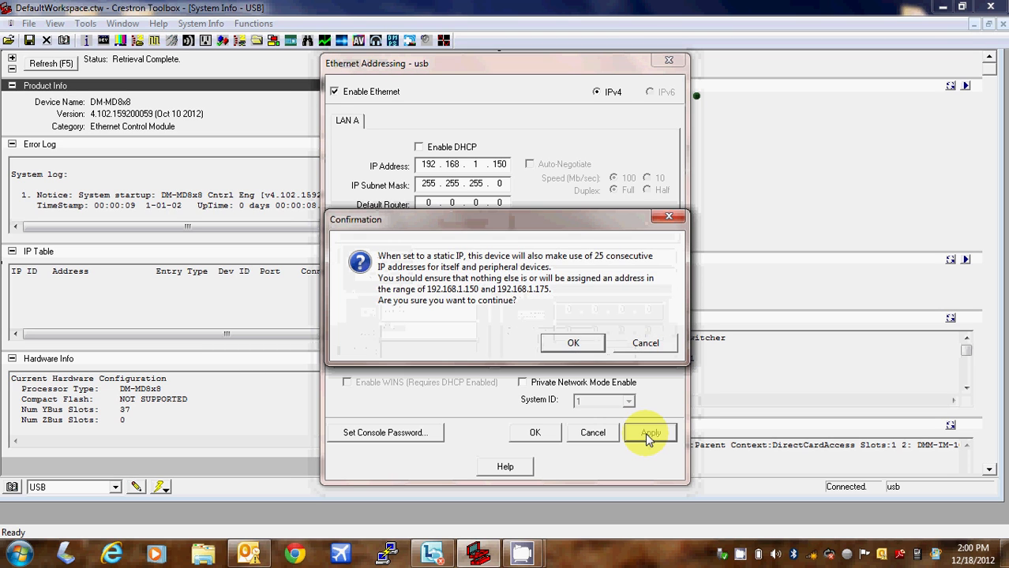
pyautogui.click(573, 343)
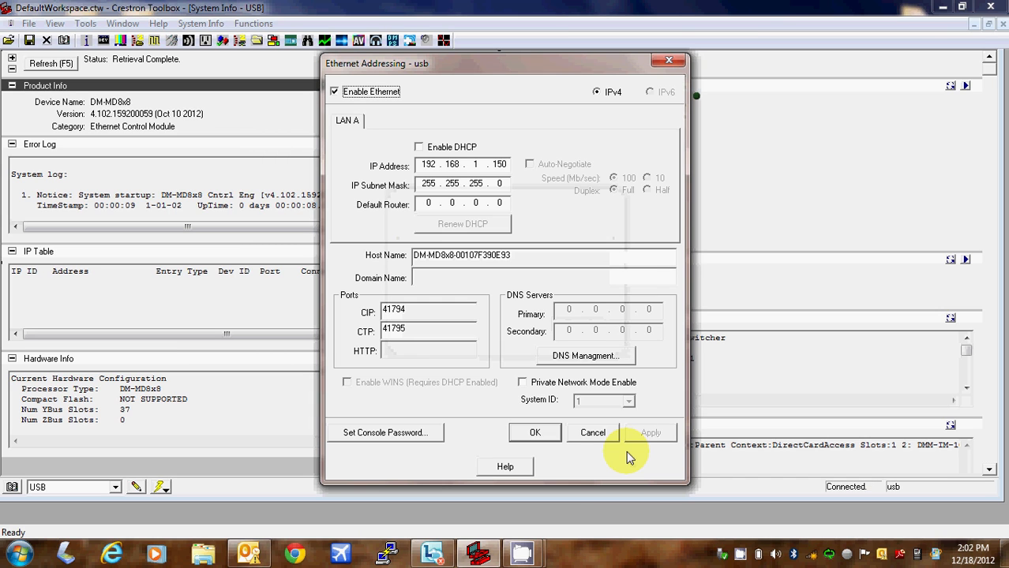
# Close Ethernet Addressing, verify LAN A shows static 192.168.1.150, then close System Info
pyautogui.click(530, 434)
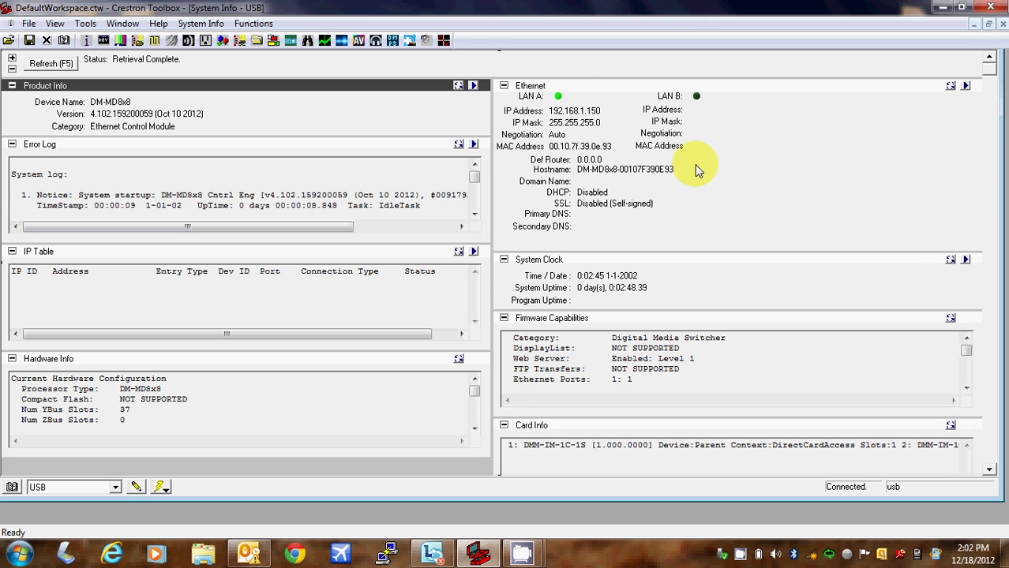
pyautogui.click(1003, 24)
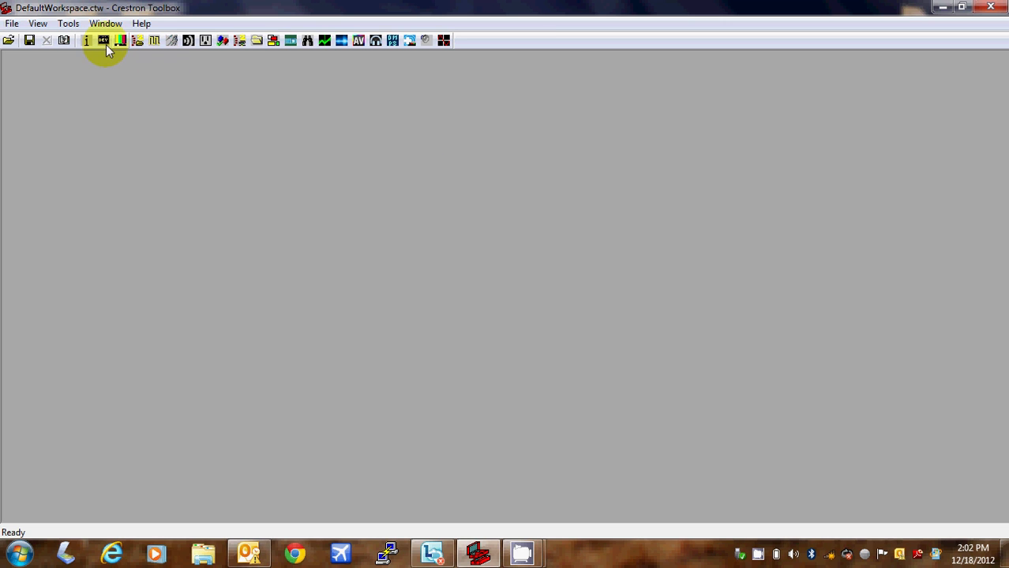
# Open a new System Info window connected over USB and maximize it to view the DVPHD touchpanel
pyautogui.click(83, 41)
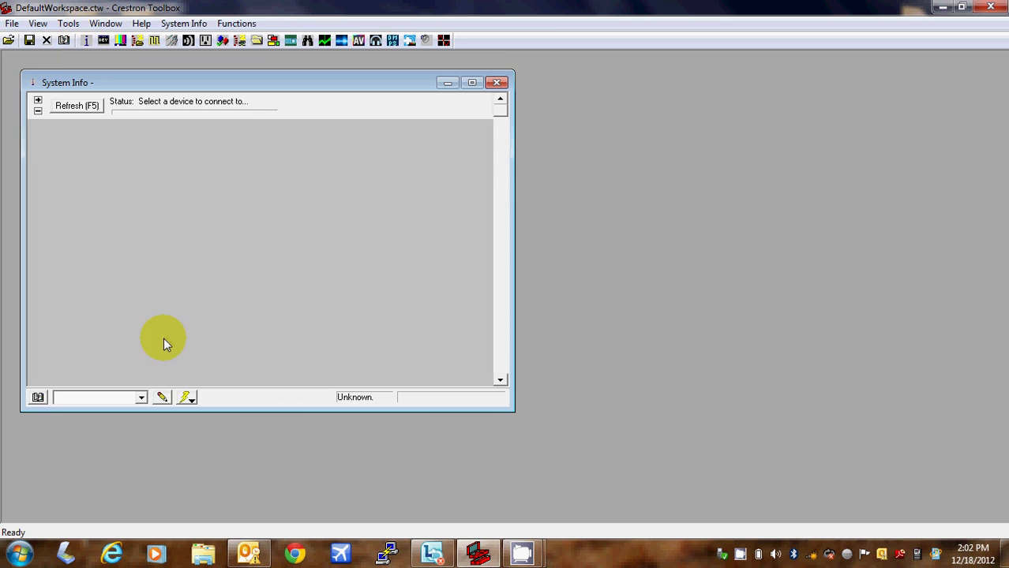
pyautogui.click(140, 398)
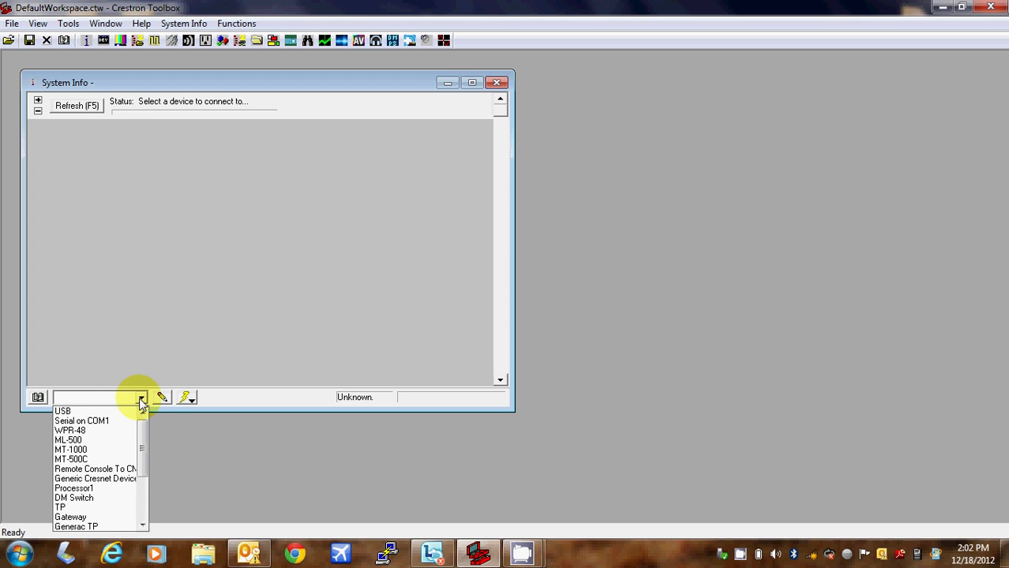
pyautogui.click(135, 411)
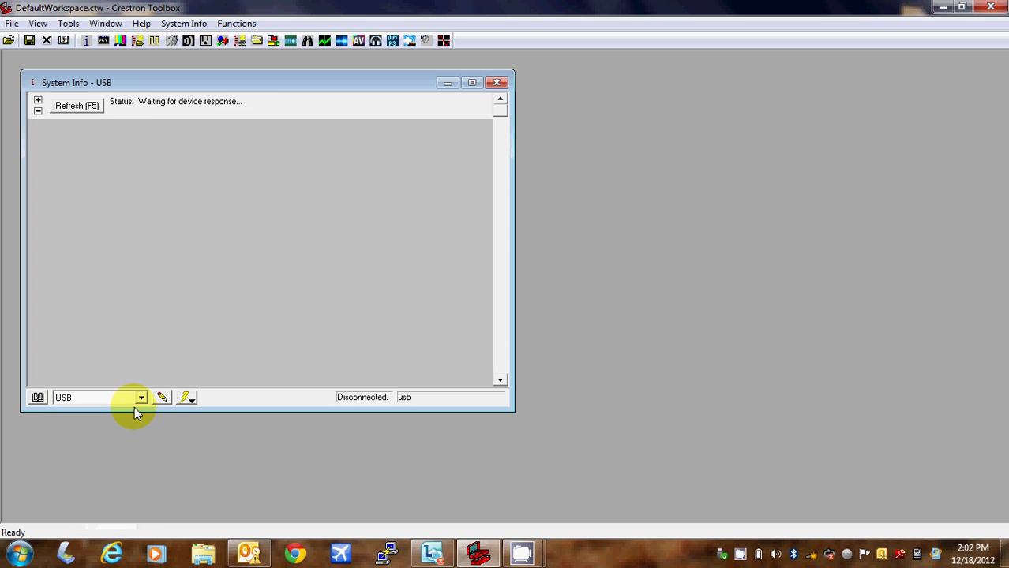
pyautogui.click(471, 83)
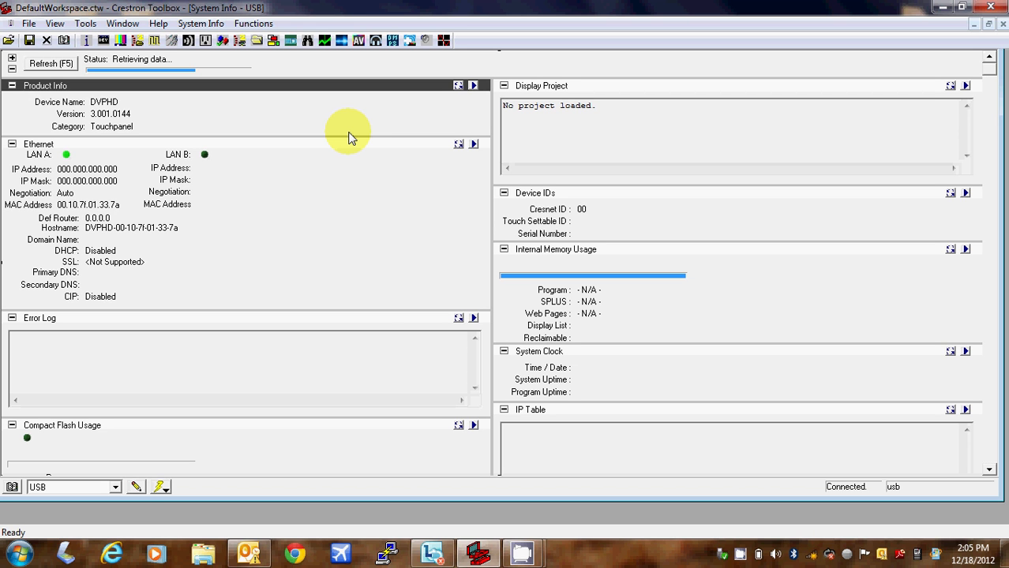
# Move the CamStudio window aside, pause and resume recording, then return to Crestron Toolbox
pyautogui.moveTo(539, 563)
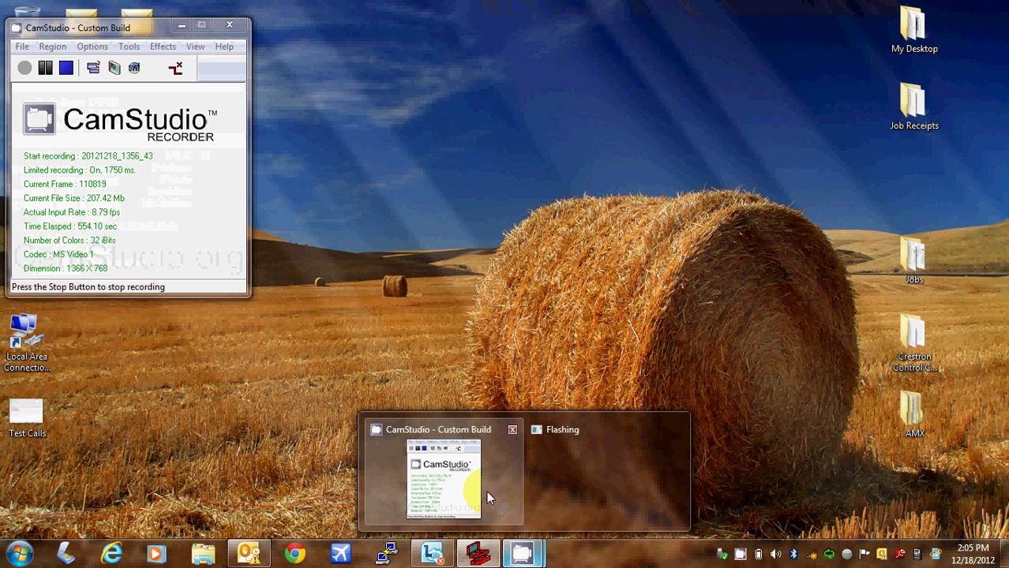
pyautogui.click(486, 492)
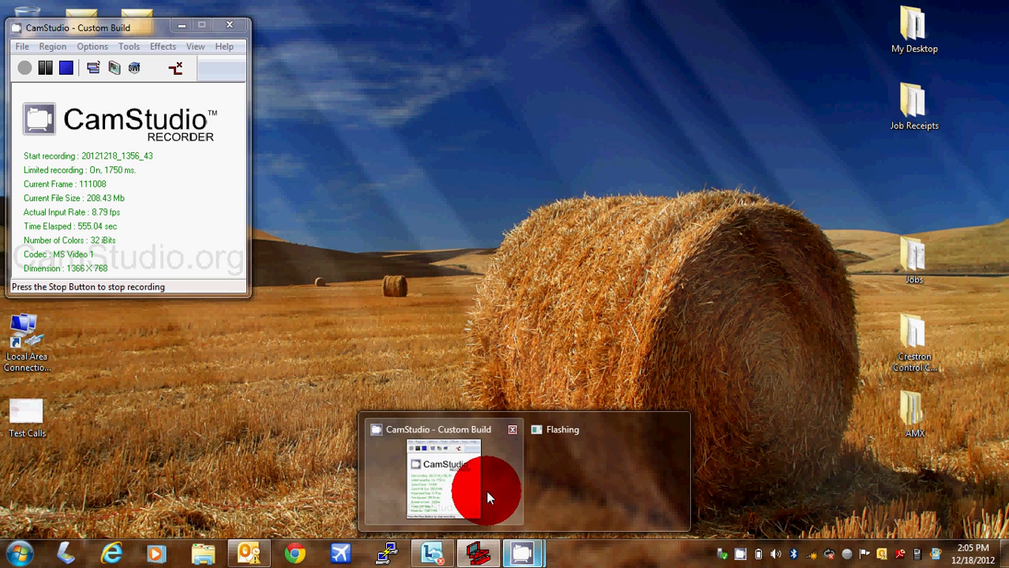
pyautogui.moveTo(141, 25); pyautogui.dragTo(265, 164)
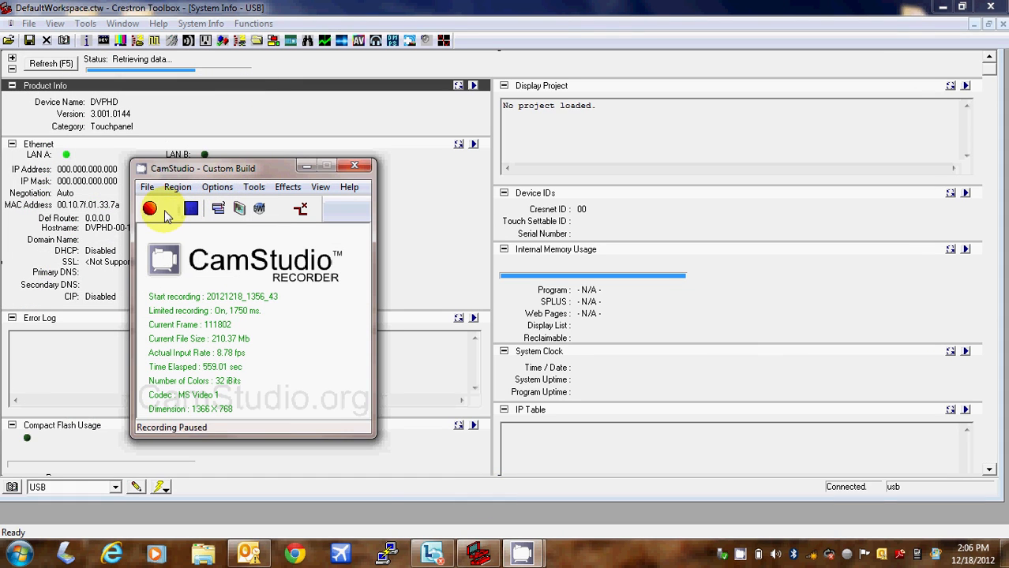
pyautogui.click(170, 208)
pyautogui.click(149, 209)
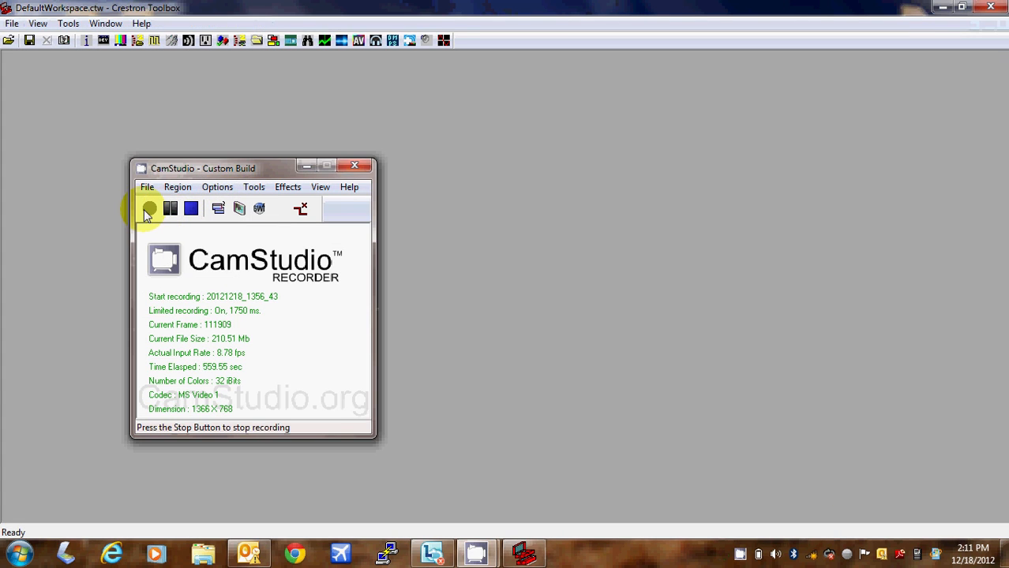
pyautogui.click(274, 126)
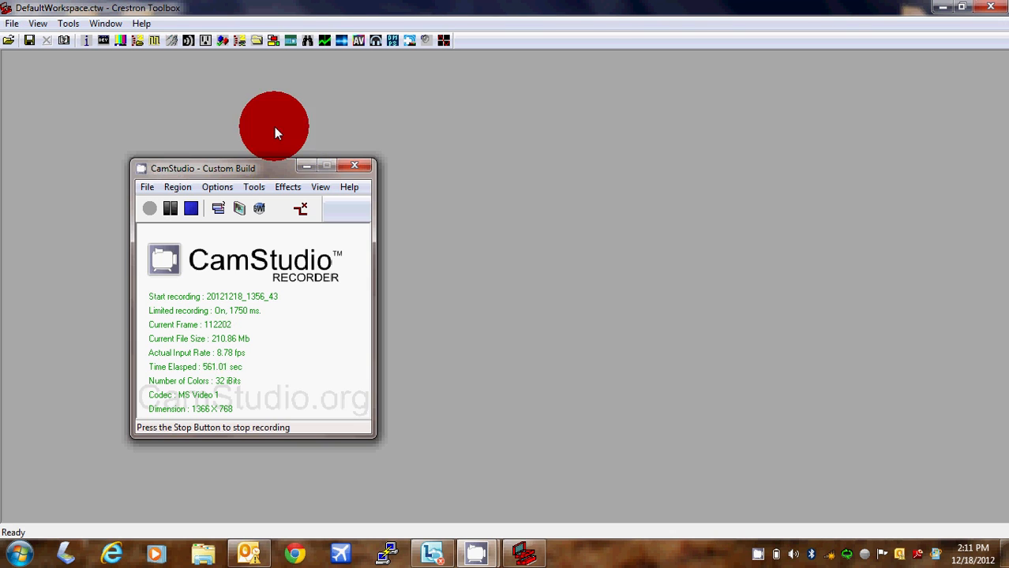
# Open System Info on the DVPHD touchpanel via Serial COM1 and maximize the window
pyautogui.click(88, 44)
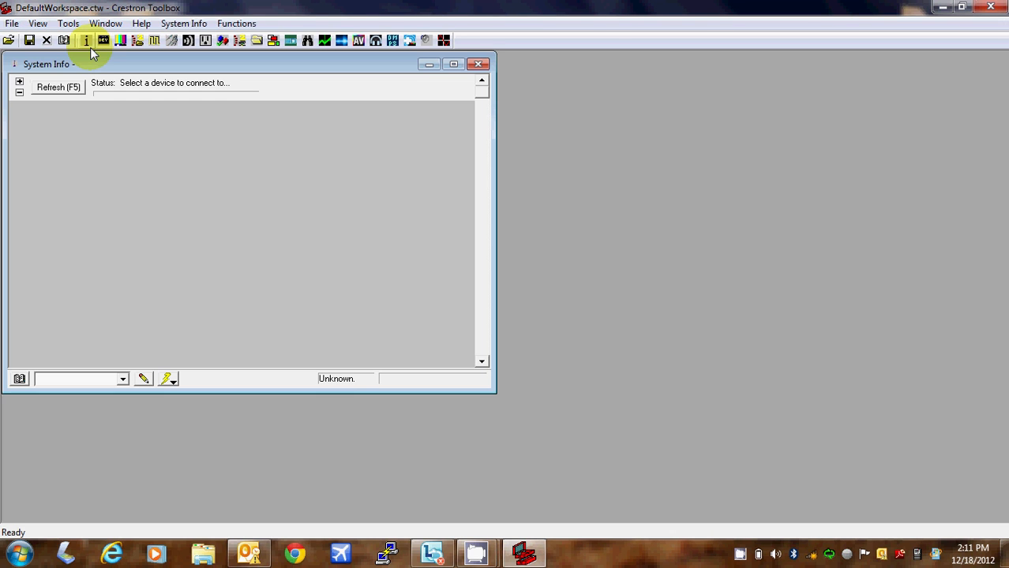
pyautogui.click(119, 379)
pyautogui.click(100, 404)
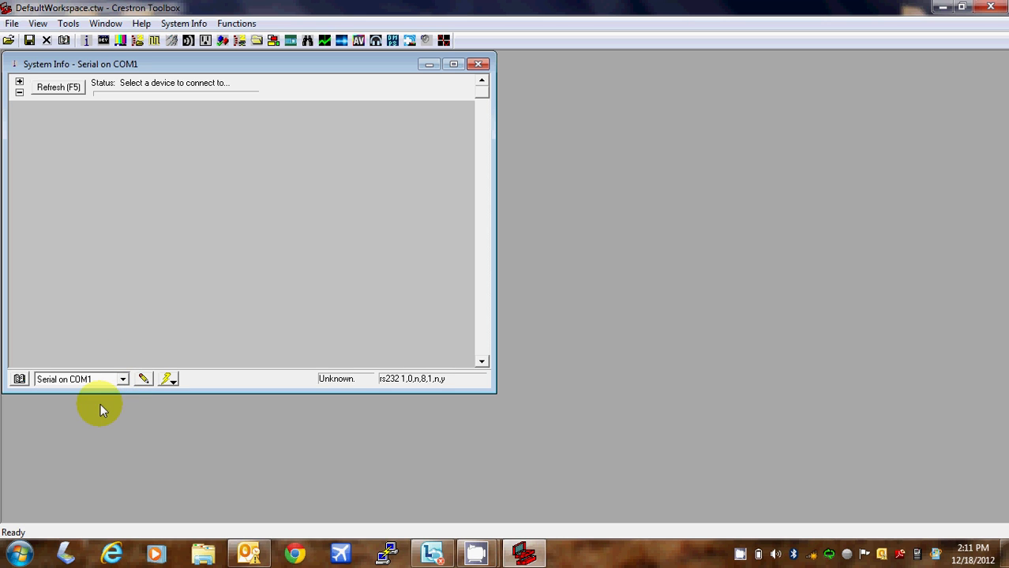
pyautogui.click(454, 66)
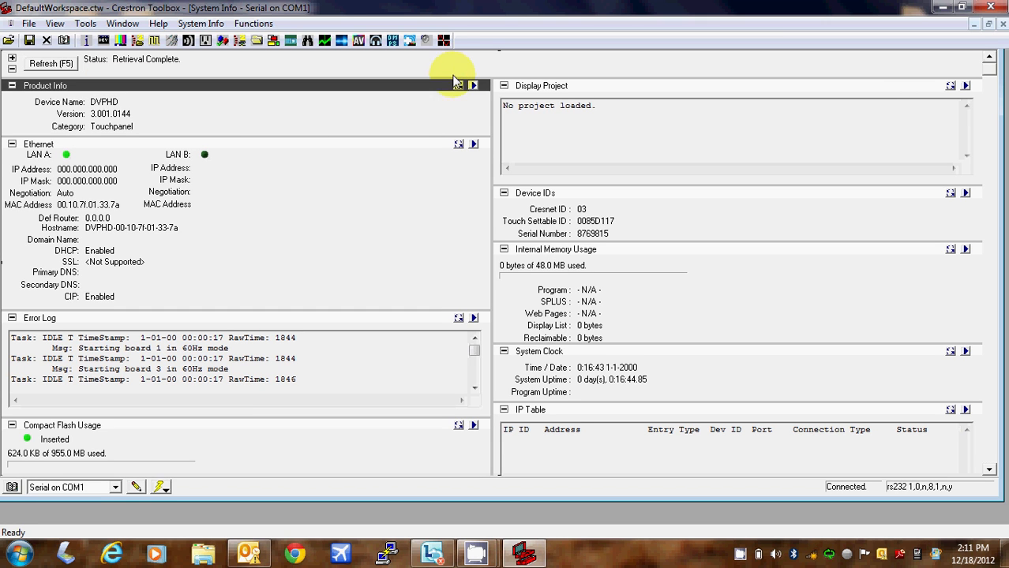
# Turn off DHCP and set the touchpanel's LAN A to 192.168.1.135 with mask 255.255.255.0
pyautogui.click(474, 145)
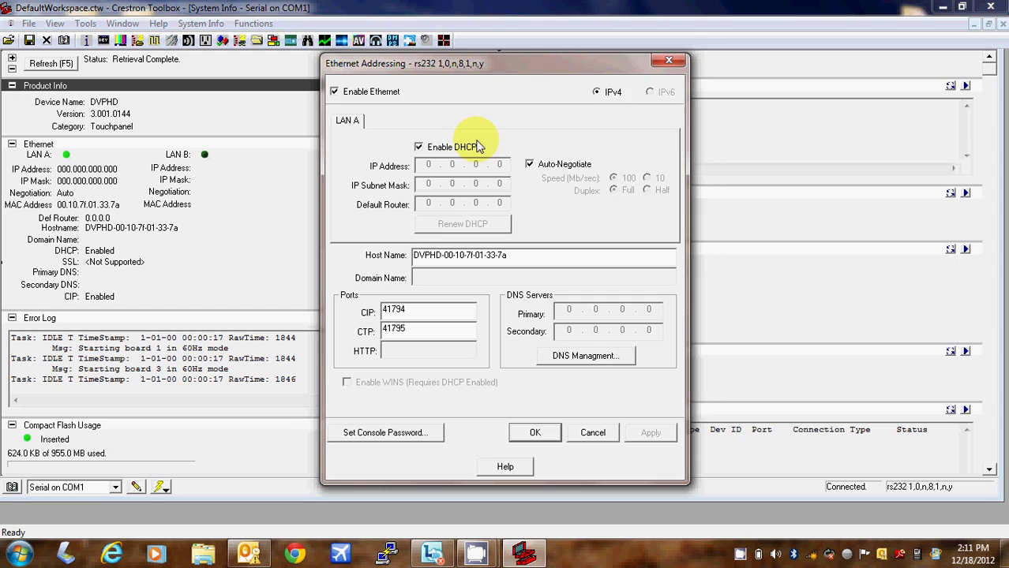
pyautogui.click(419, 148)
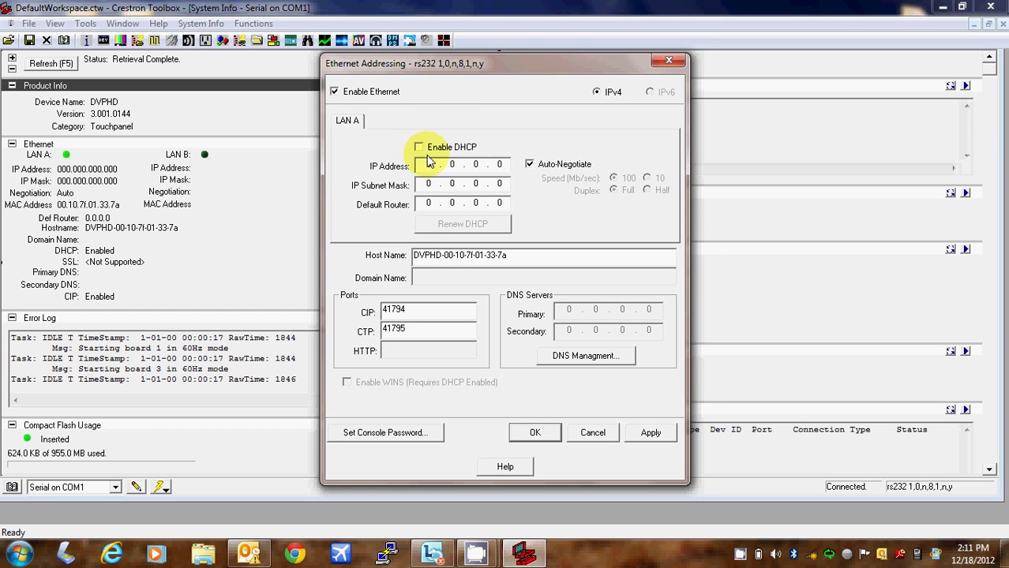
pyautogui.click(427, 164)
pyautogui.write('192.1')
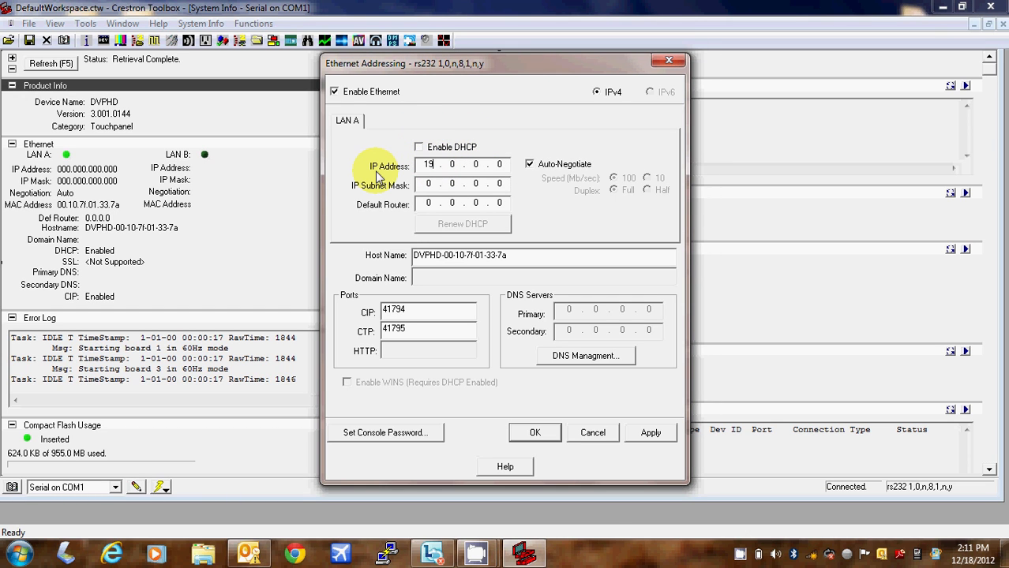
pyautogui.write('68.1.135')
pyautogui.press('Tab')
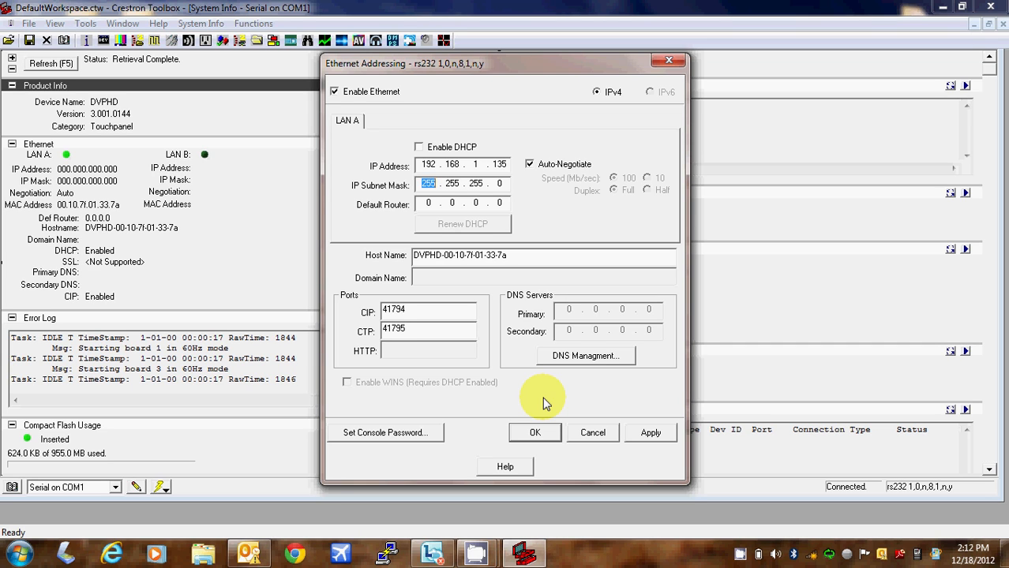
# Apply static IP 192.168.1.135 to the touchpanel, let it reboot, then close Ethernet Addressing
pyautogui.click(649, 434)
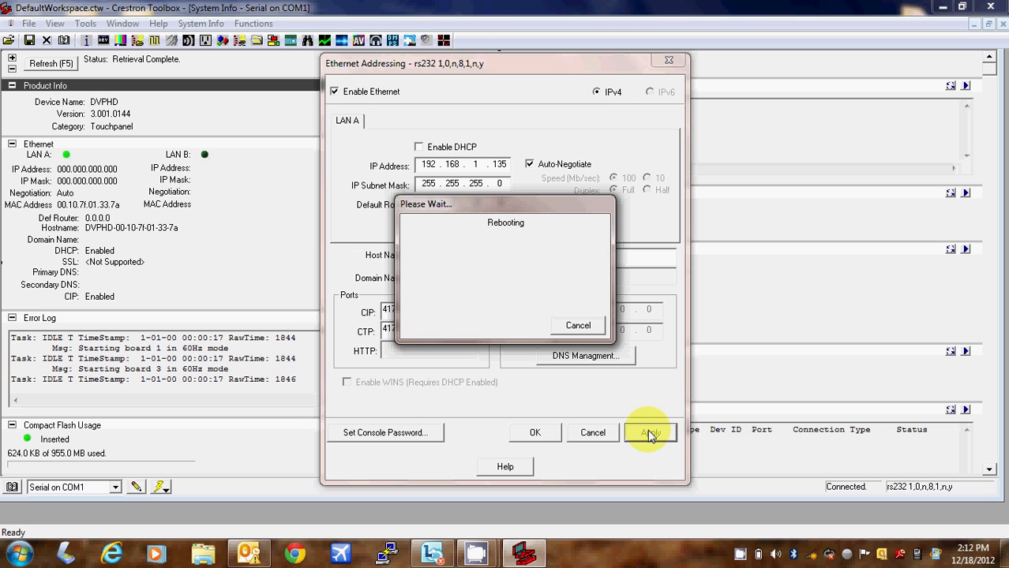
pyautogui.moveTo(476, 556)
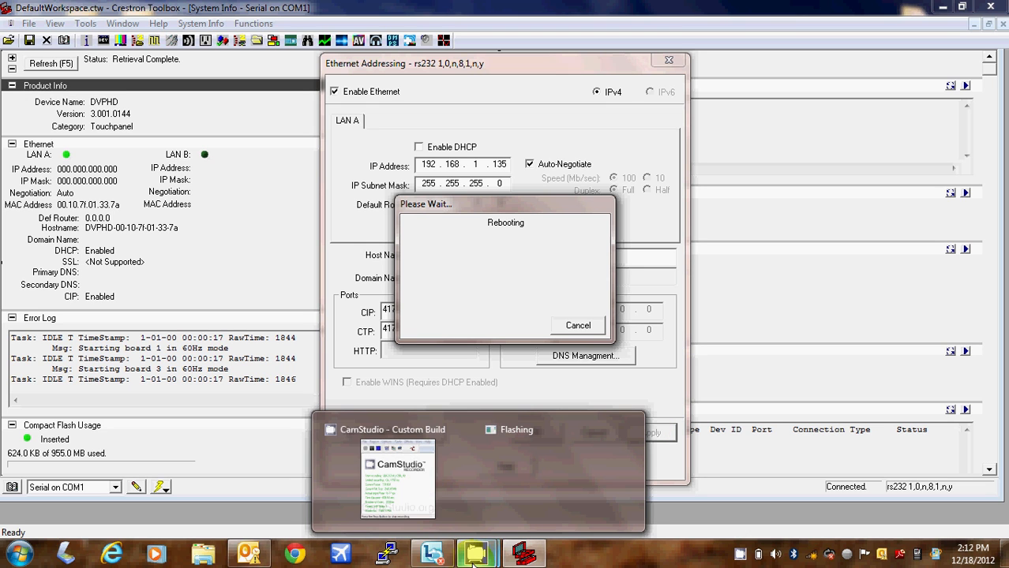
pyautogui.click(436, 481)
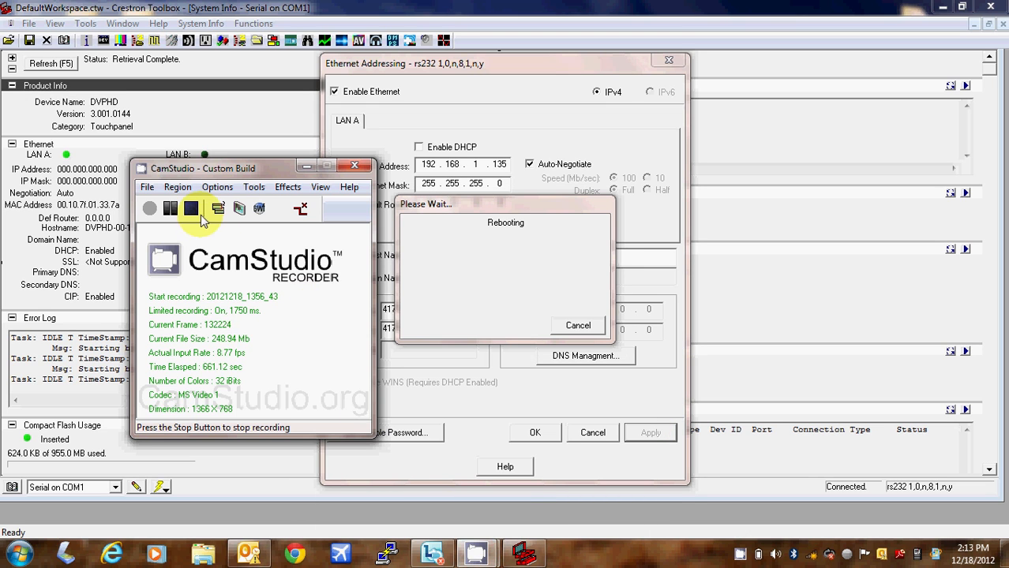
pyautogui.moveTo(169, 168); pyautogui.dragTo(63, 151)
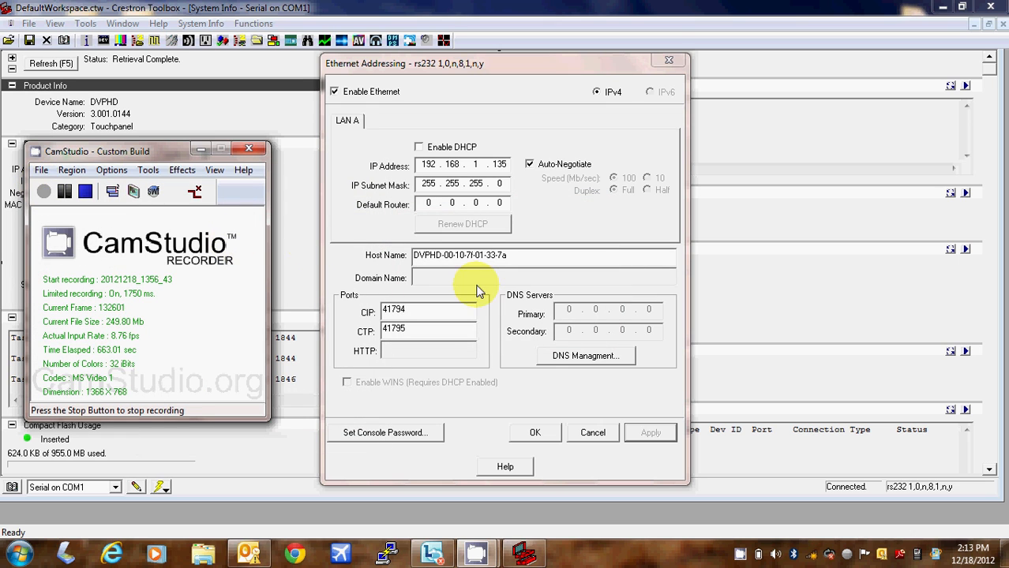
pyautogui.click(539, 434)
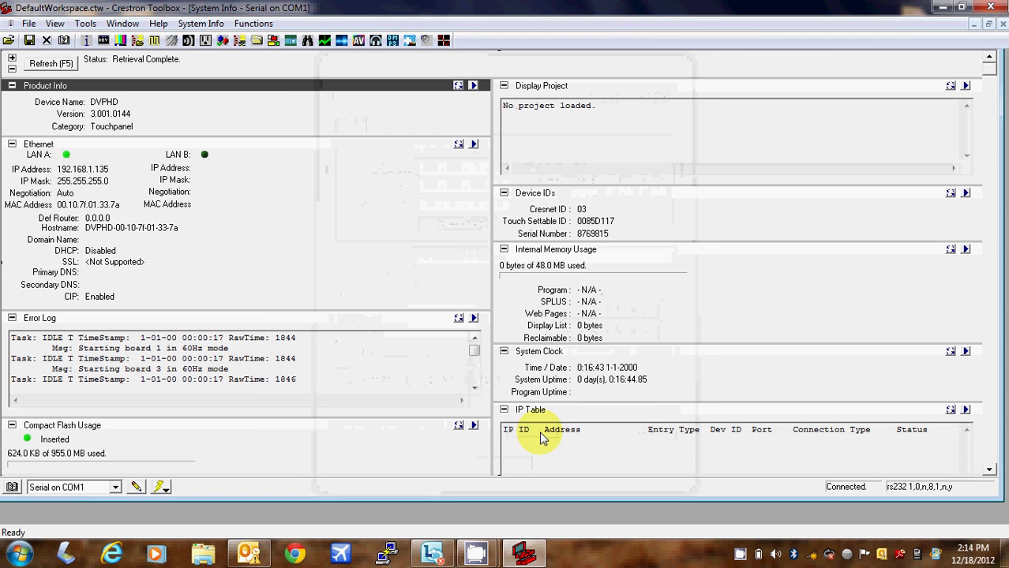
# Close the touchpanel's System Info, reopen it maximized, and connect to the PRO2 over Serial COM1
pyautogui.click(1000, 24)
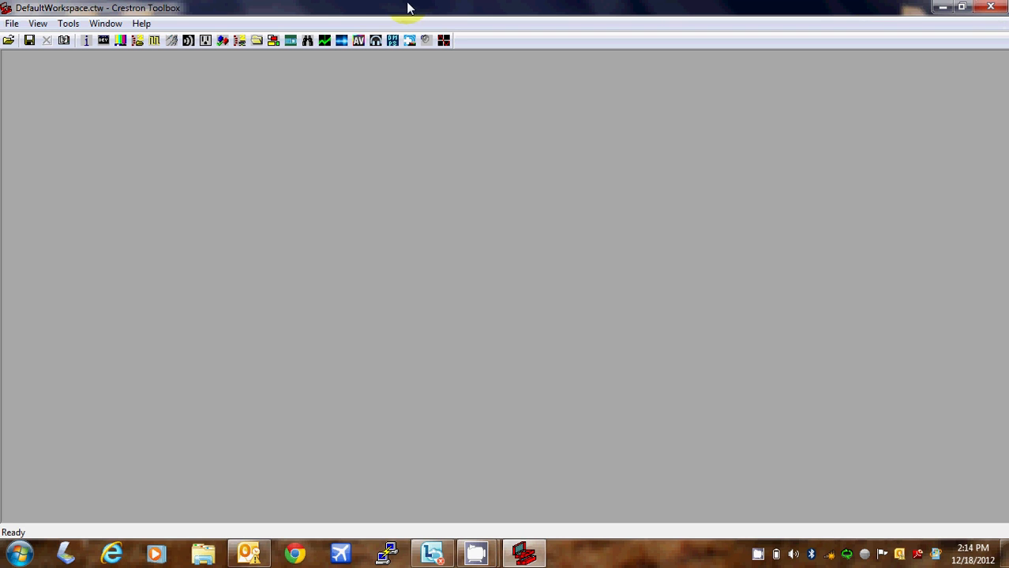
pyautogui.click(87, 43)
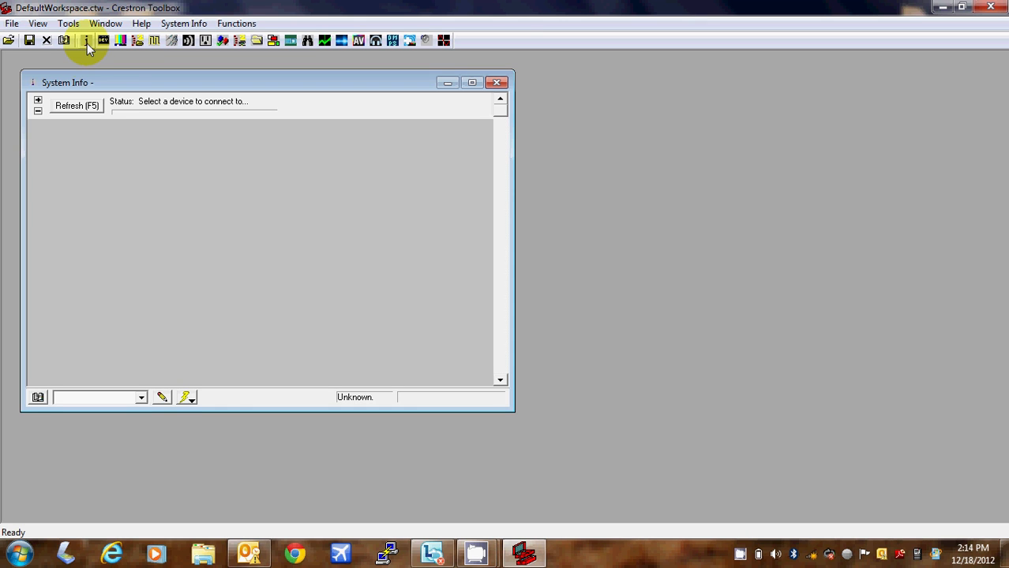
pyautogui.click(473, 85)
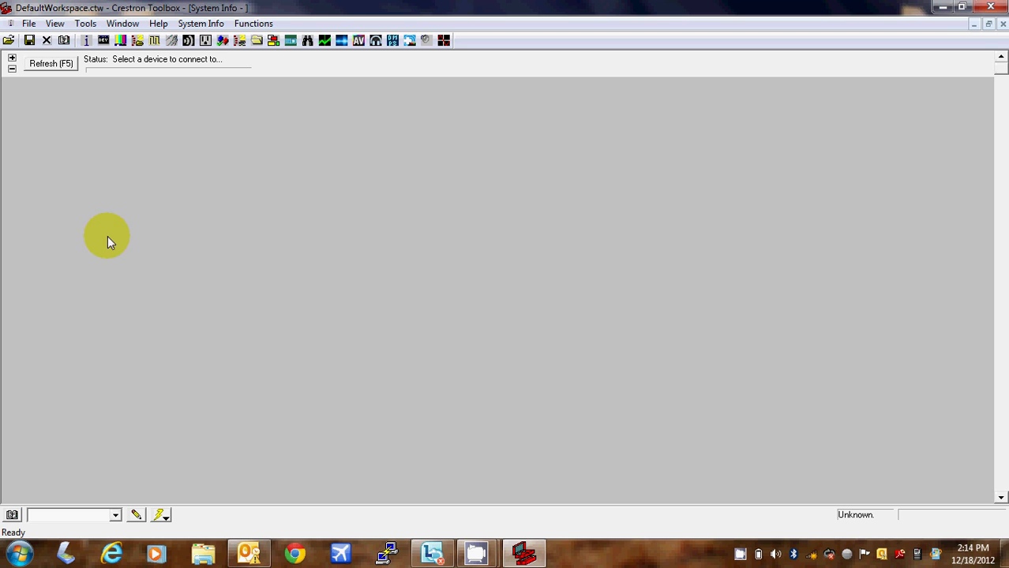
pyautogui.click(116, 516)
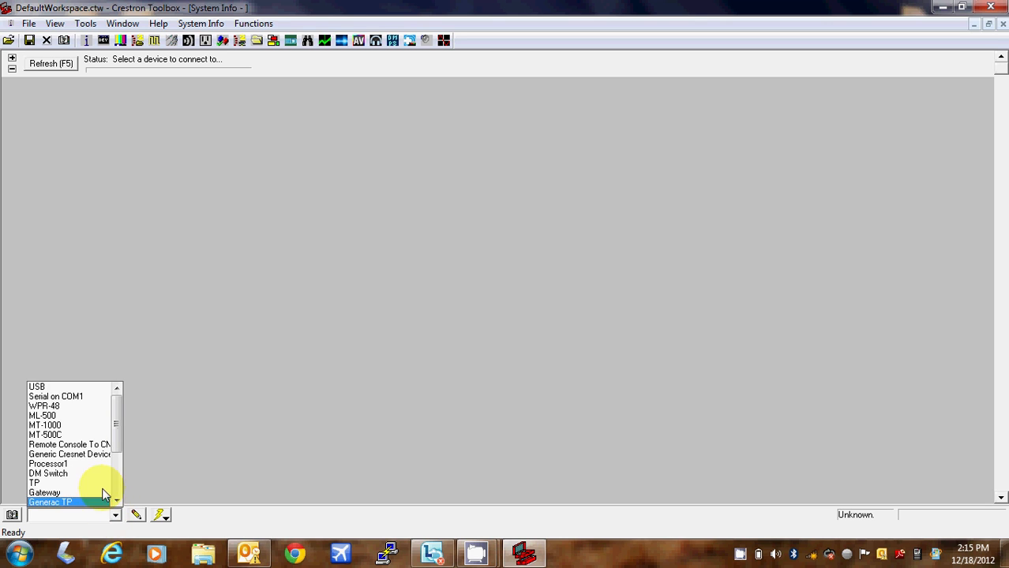
pyautogui.click(88, 395)
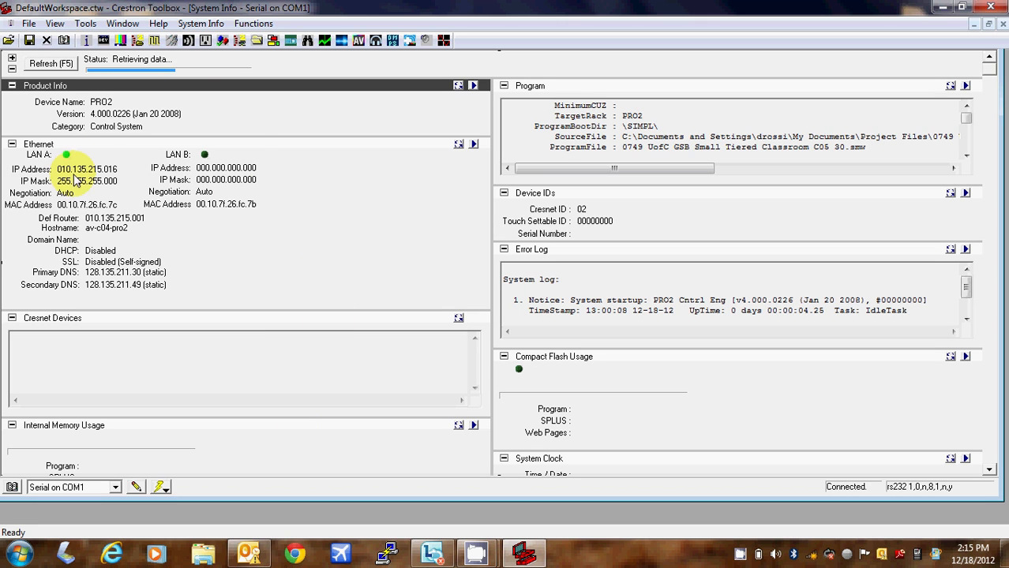
# Open the PRO2's Ethernet Addressing dialog, showing LAN A at static 10.135.215.16
pyautogui.click(475, 145)
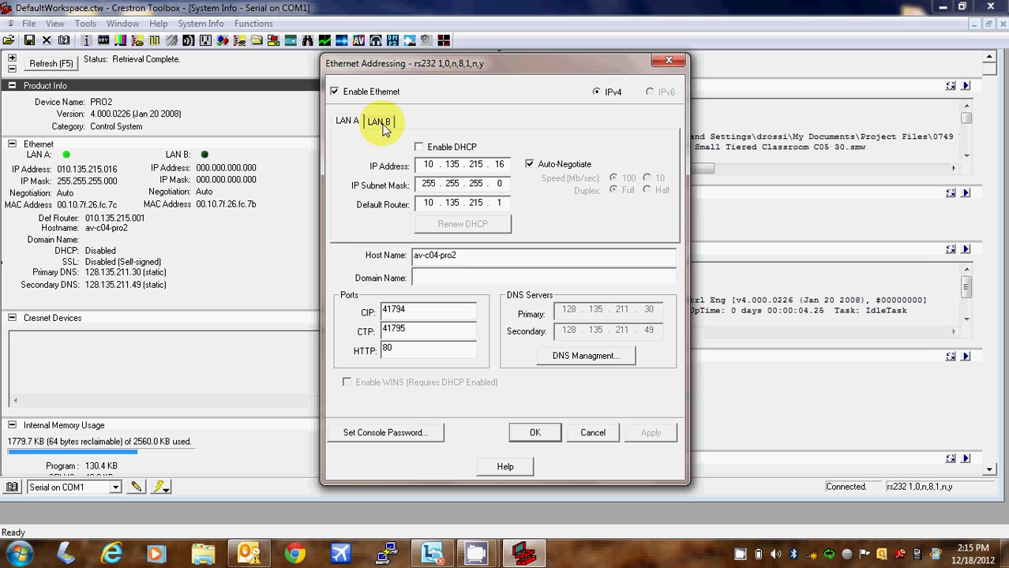
# Give the PRO2's LAN B static IP 192.168.1.120 with mask 255.255.255.0, then apply and confirm
pyautogui.click(381, 122)
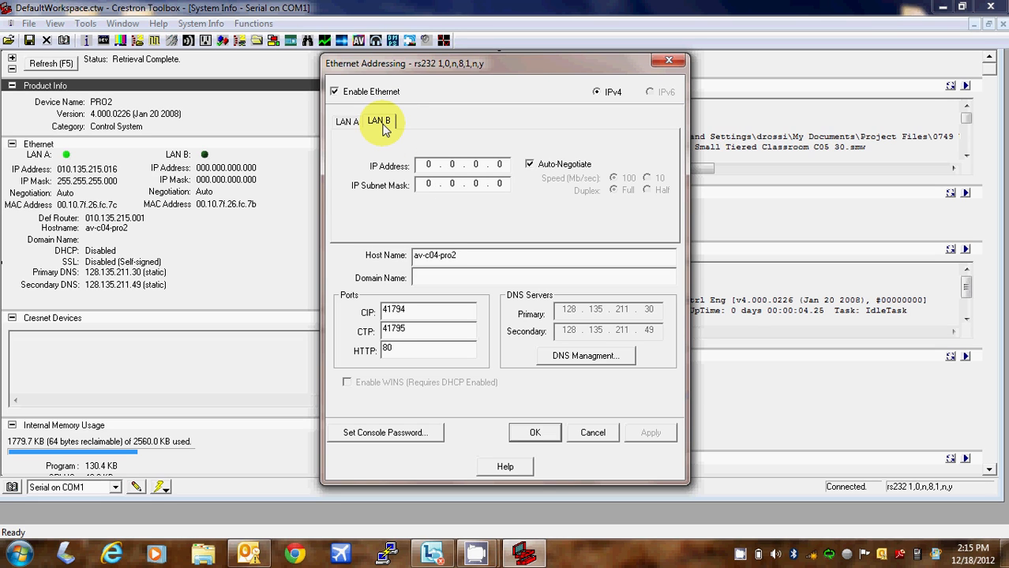
pyautogui.click(430, 165)
pyautogui.write('192 . 168 . 1 ')
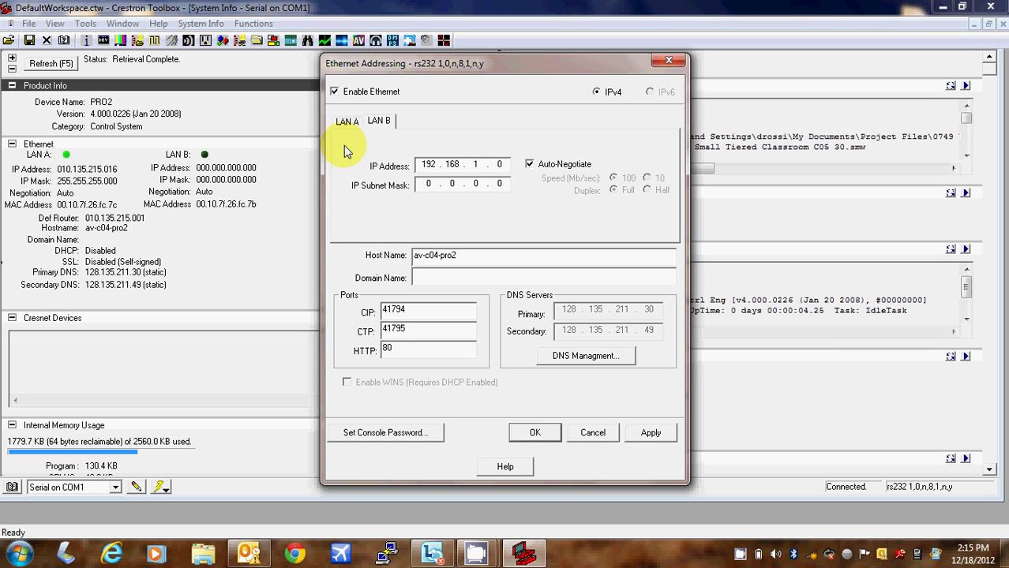
pyautogui.write('. 120')
pyautogui.press('Tab')
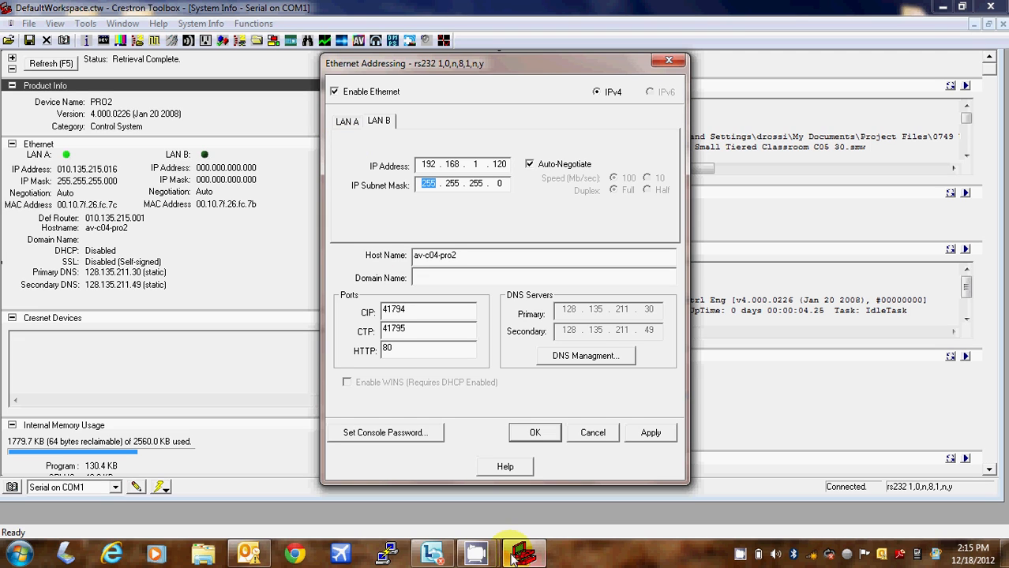
pyautogui.click(641, 445)
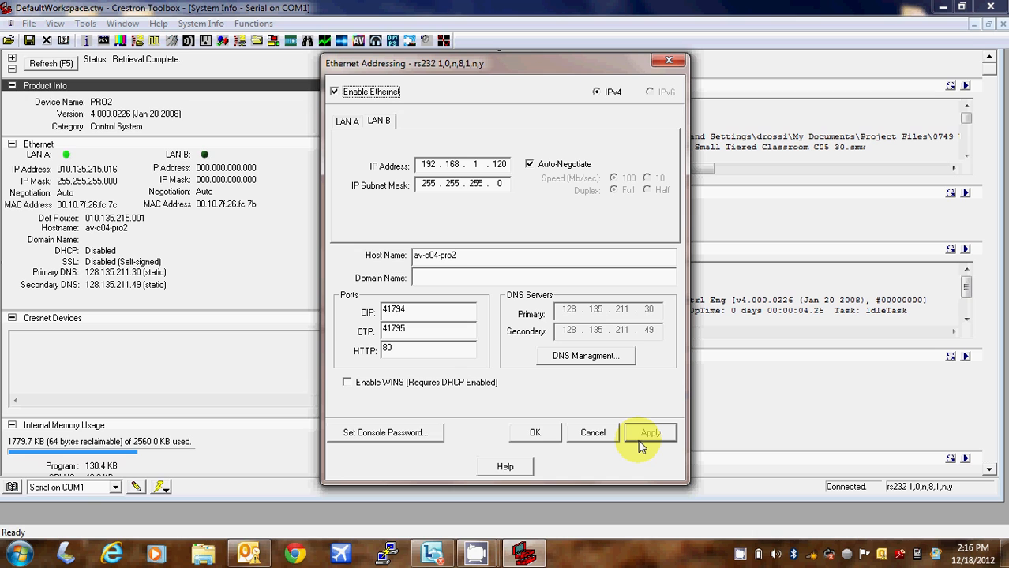
pyautogui.click(536, 436)
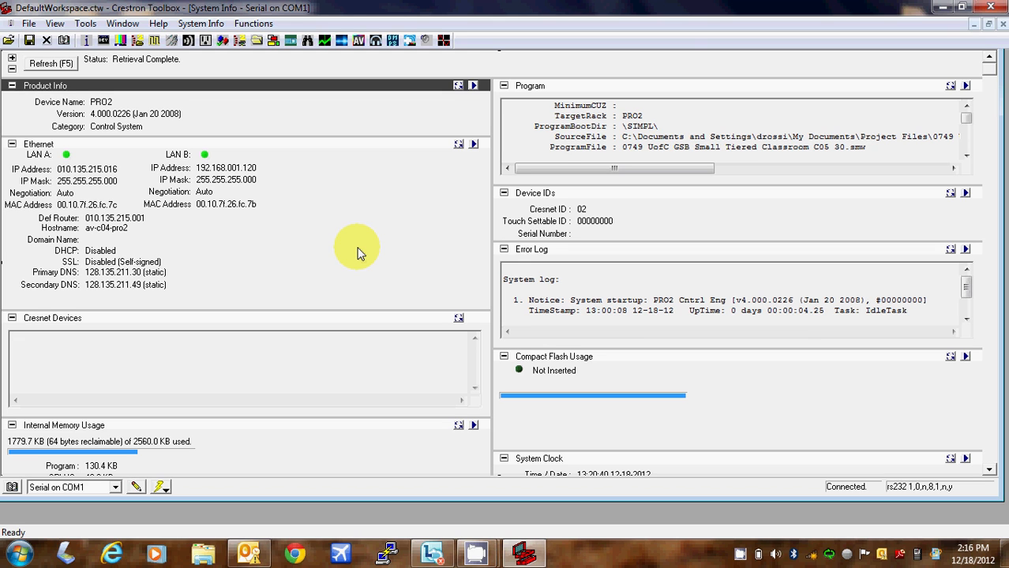
# Restore down the PRO2 System Info window and close it
pyautogui.click(987, 23)
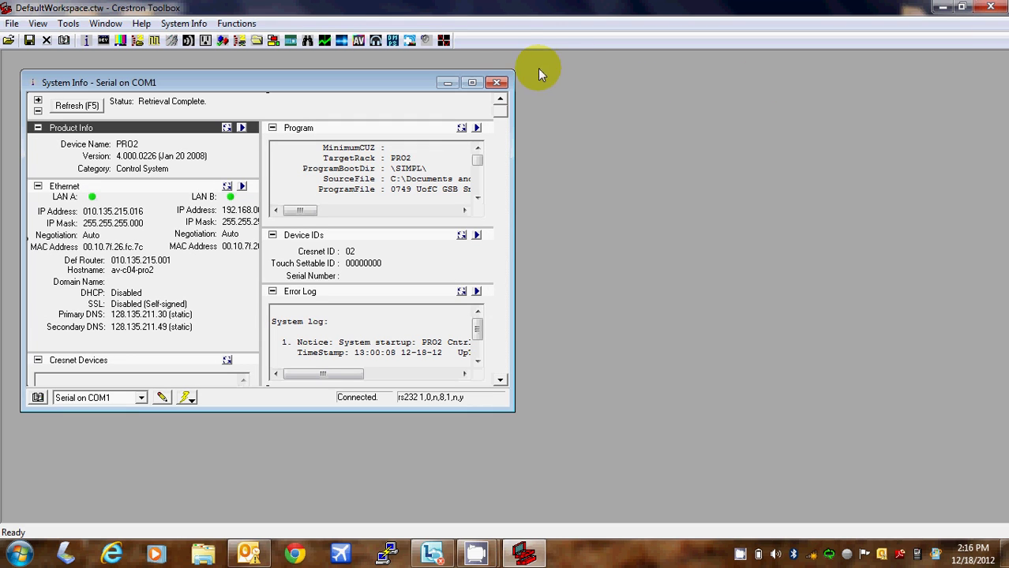
pyautogui.click(497, 83)
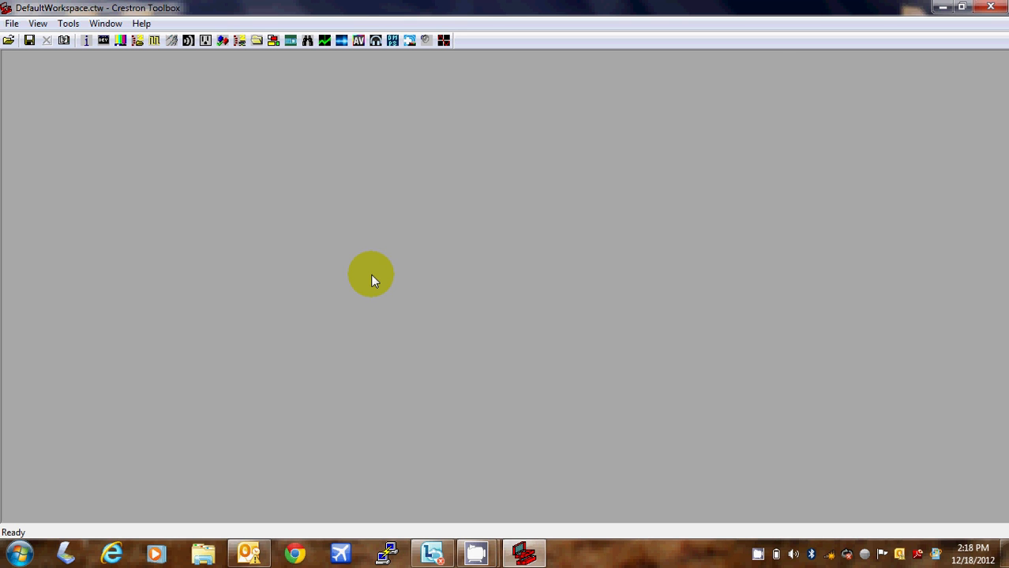
# Minimize Crestron Toolbox, move the CamStudio window to the top, and open Control Panel from Start
pyautogui.click(942, 7)
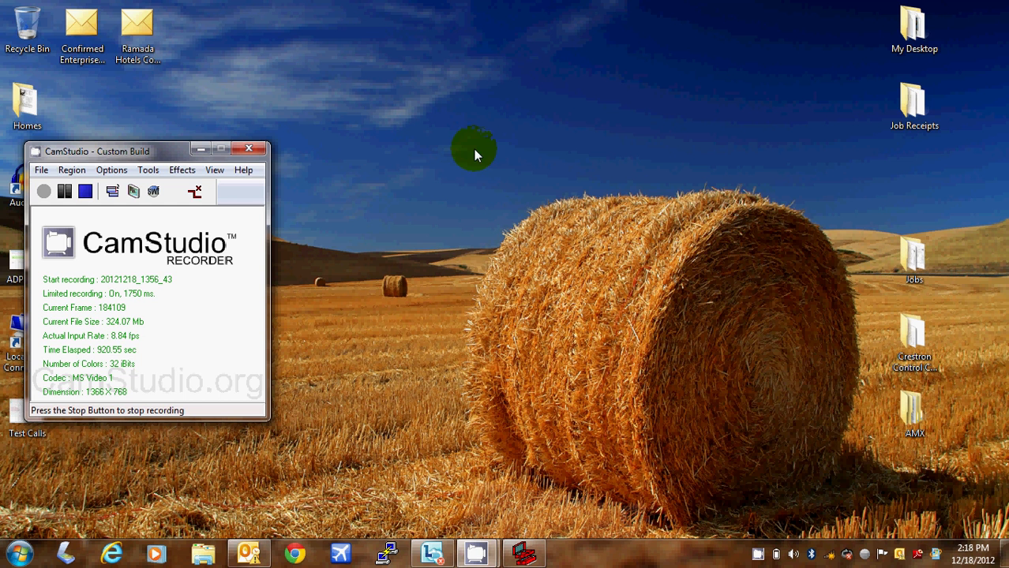
pyautogui.moveTo(139, 152); pyautogui.dragTo(470, 26)
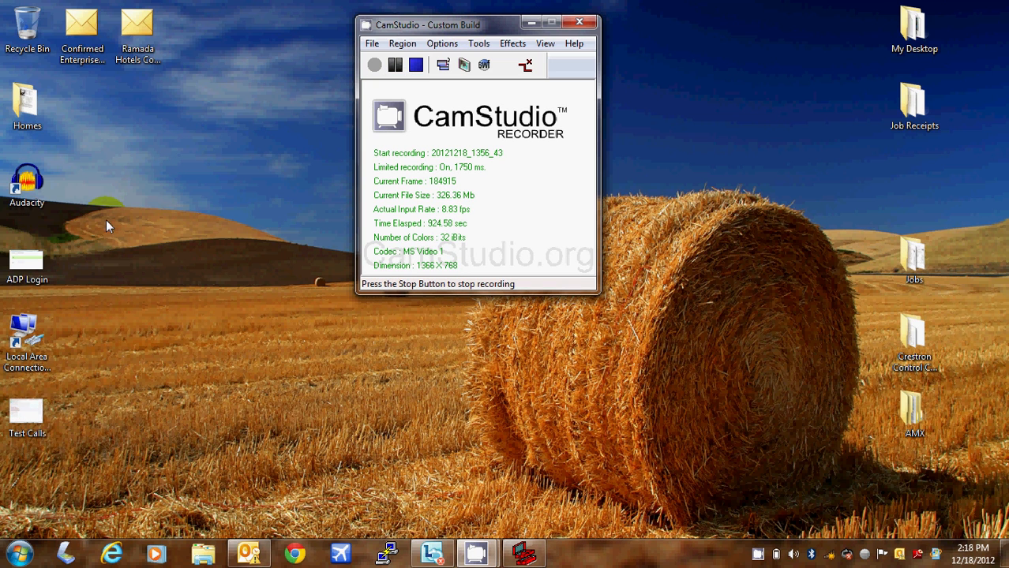
pyautogui.click(19, 555)
pyautogui.click(215, 332)
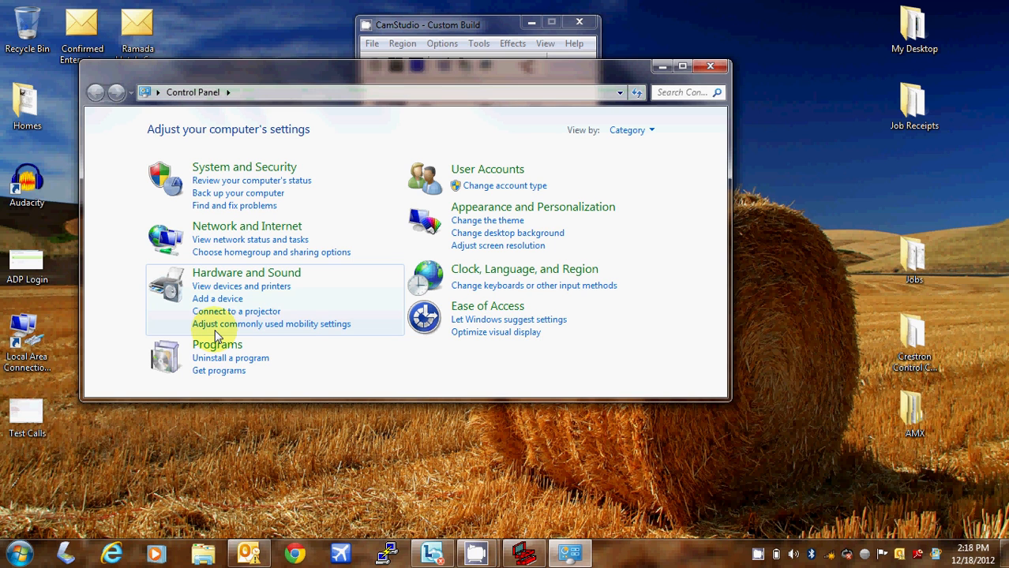
# Go through Network and Internet and Network and Sharing Center to the adapter settings list
pyautogui.click(243, 229)
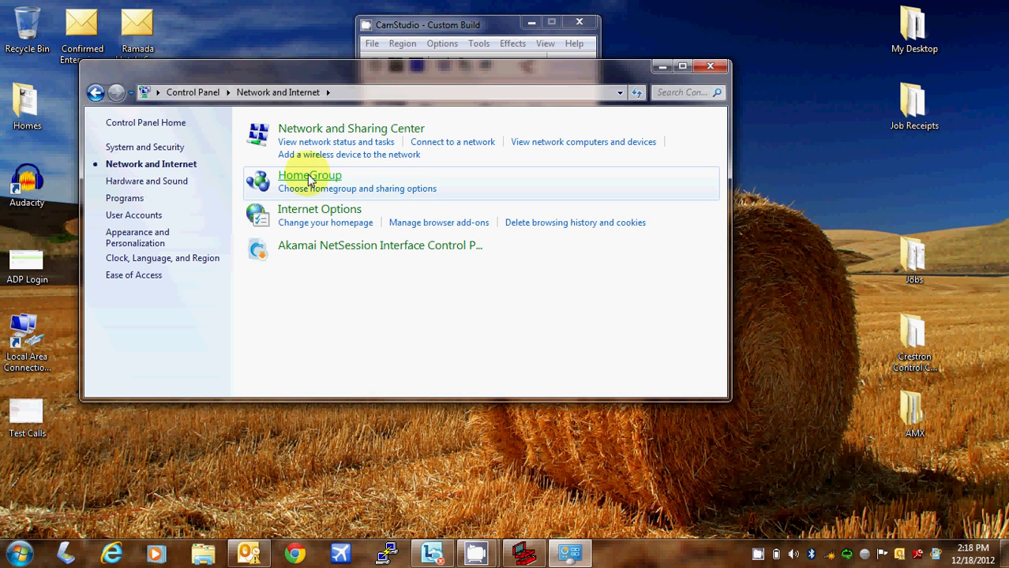
pyautogui.click(318, 130)
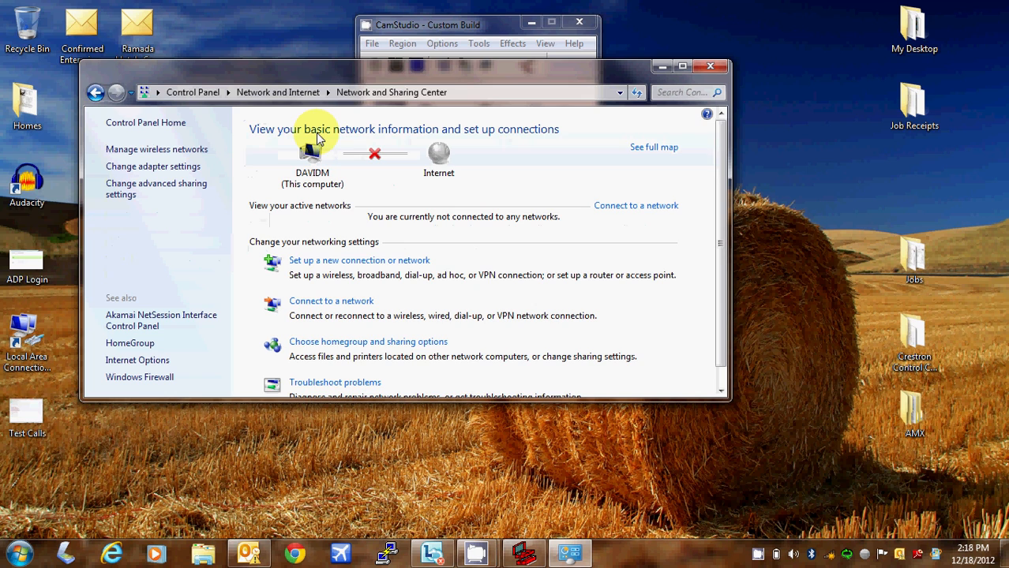
pyautogui.click(179, 169)
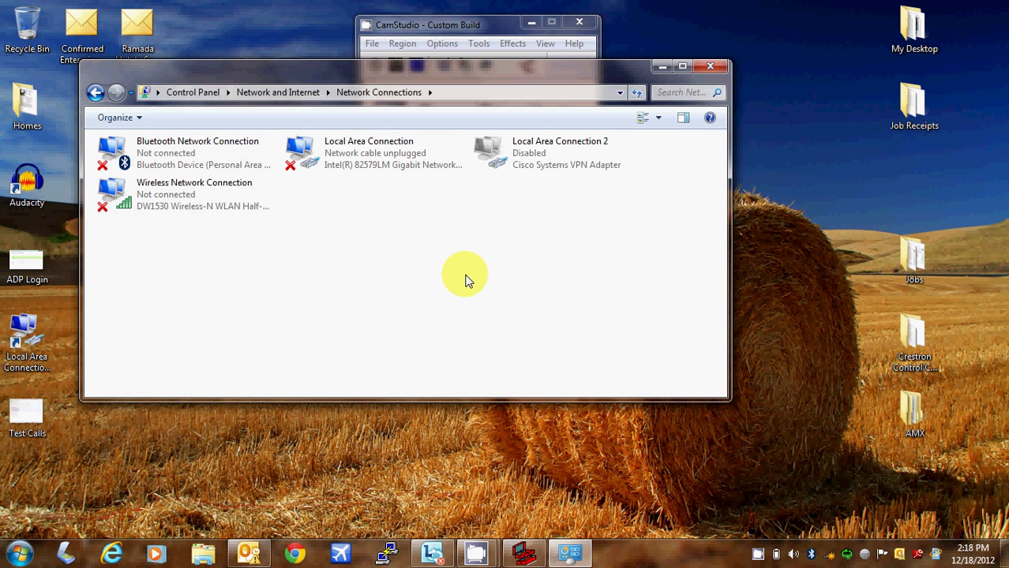
# Open the TCP/IPv4 properties from the Local Area Connection adapter's Properties dialog
pyautogui.rightClick(357, 164)
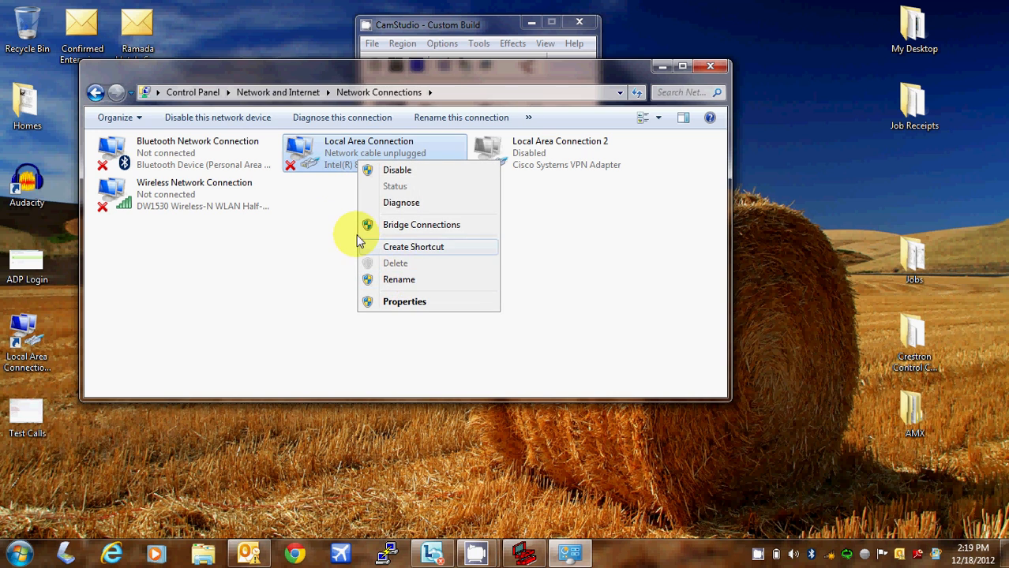
pyautogui.click(328, 231)
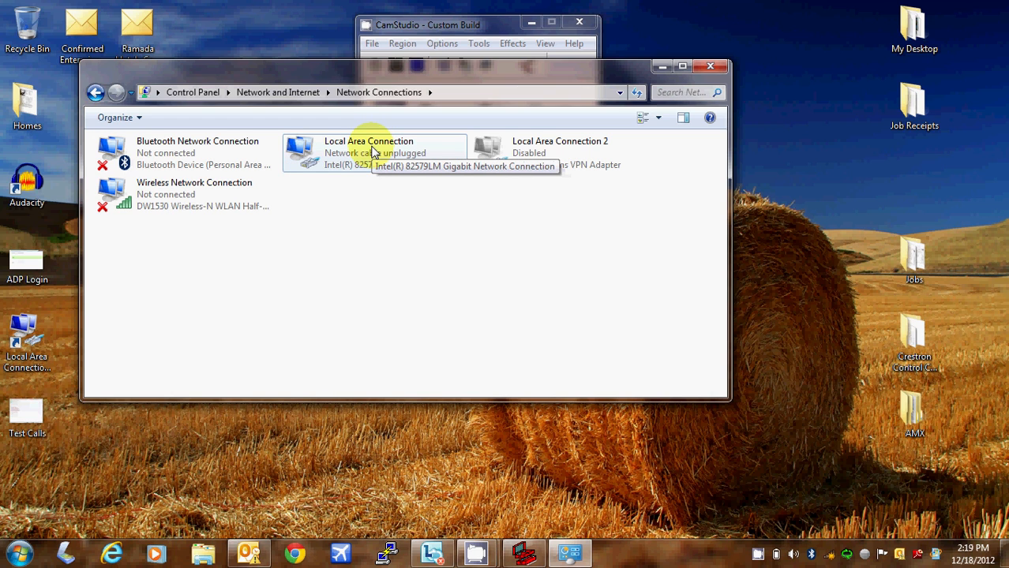
pyautogui.rightClick(360, 153)
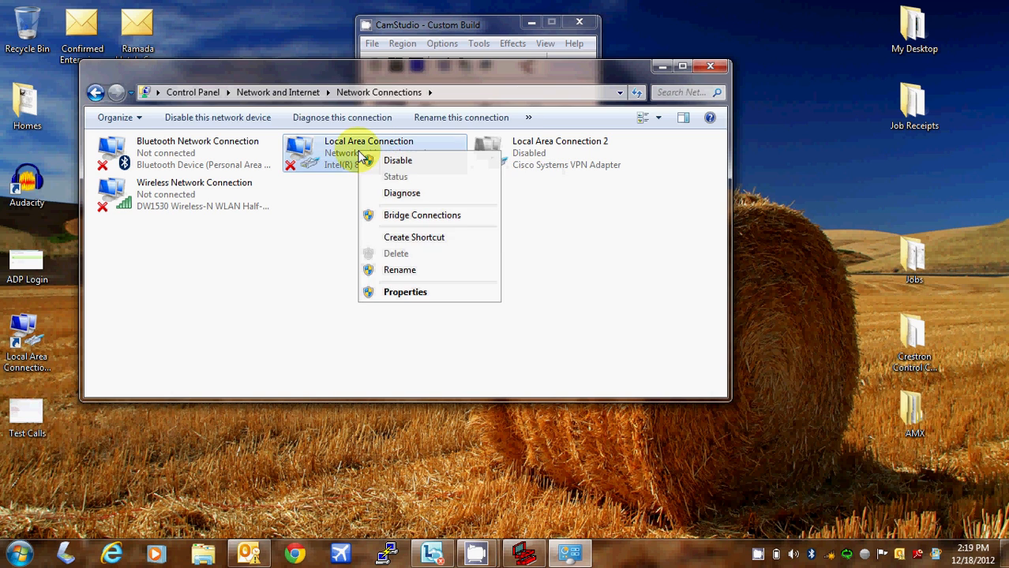
pyautogui.click(406, 292)
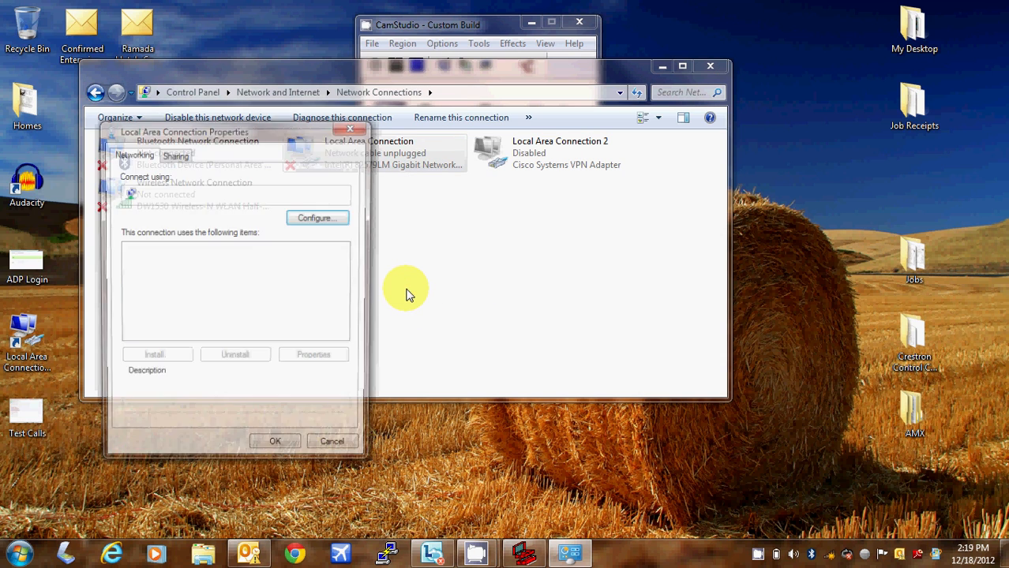
pyautogui.moveTo(225, 130); pyautogui.dragTo(345, 198)
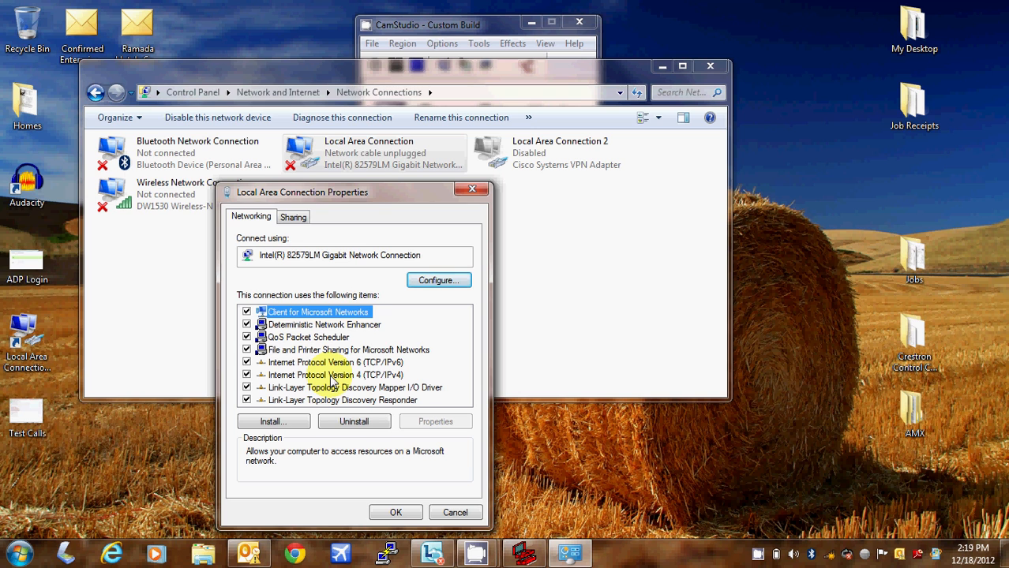
pyautogui.moveTo(356, 192); pyautogui.dragTo(406, 148)
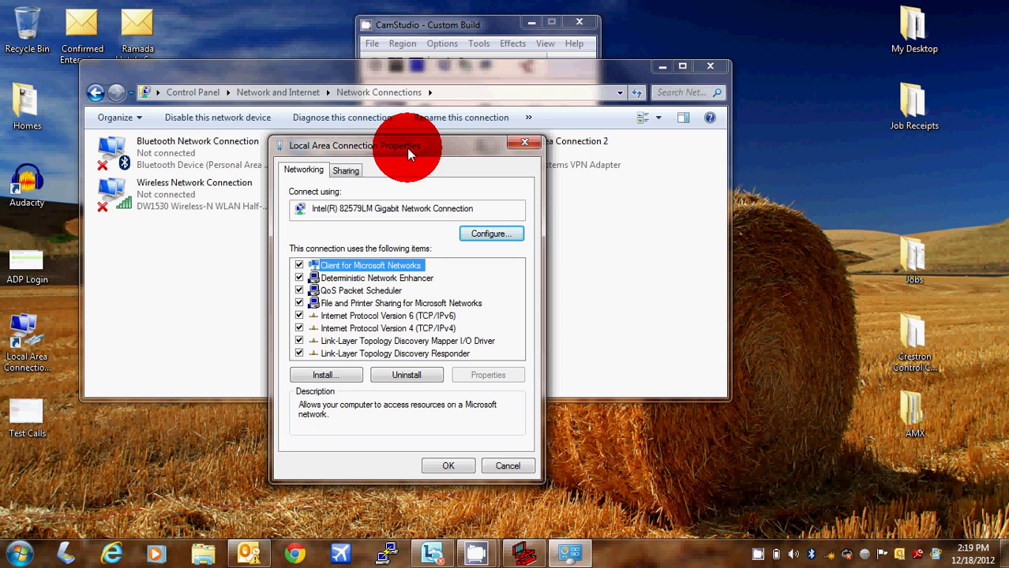
pyautogui.moveTo(406, 147); pyautogui.dragTo(396, 195)
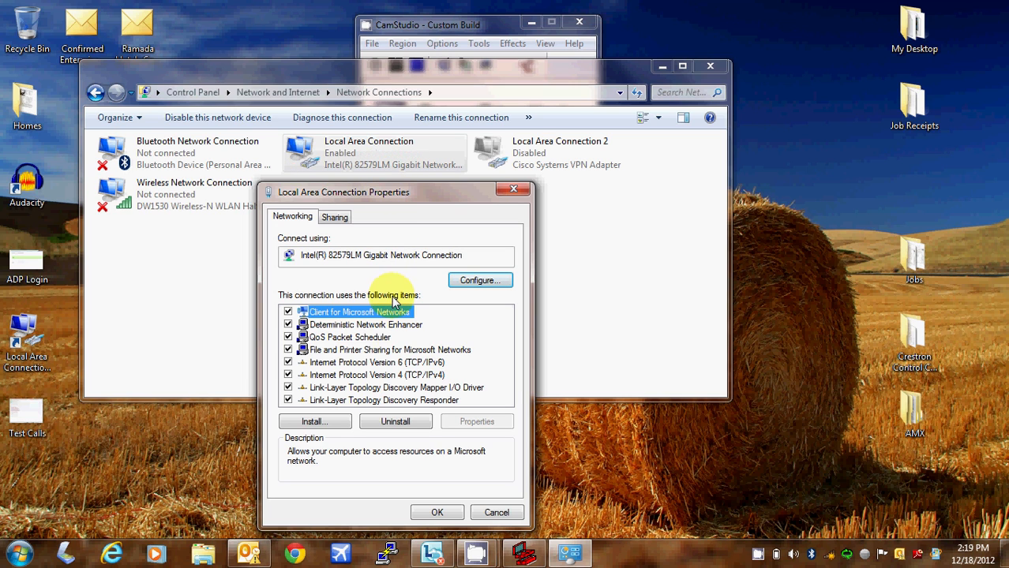
pyautogui.click(402, 377)
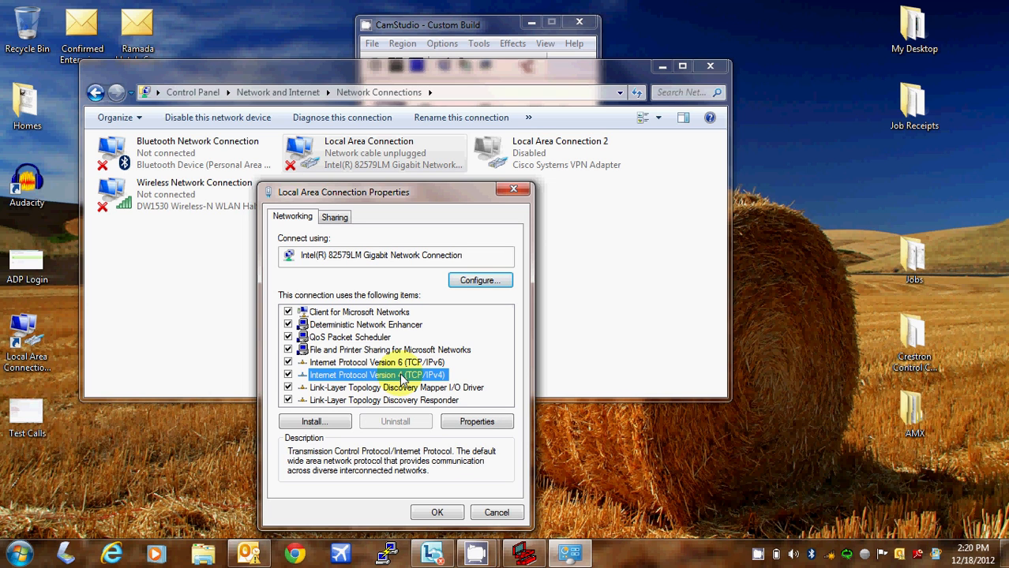
pyautogui.click(467, 424)
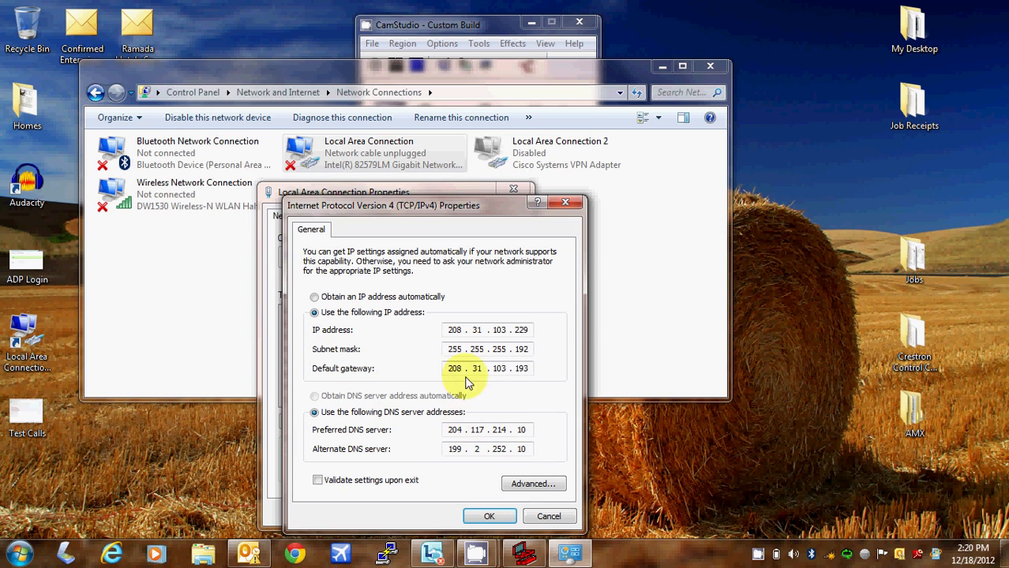
# Enter IP address 192.168.1.85 in the IPv4 dialog
pyautogui.moveTo(432, 118); pyautogui.dragTo(432, 113)
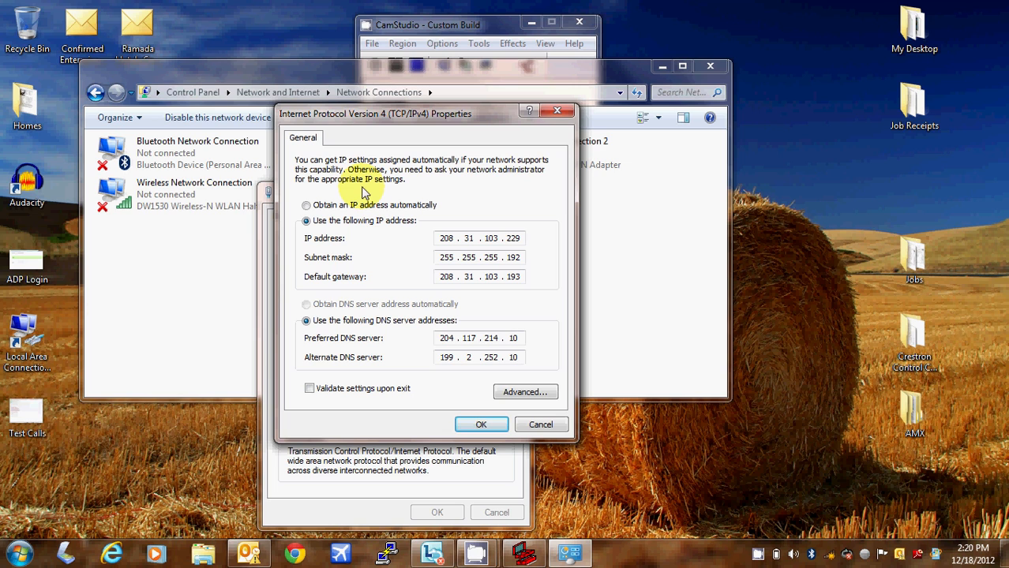
pyautogui.click(455, 240)
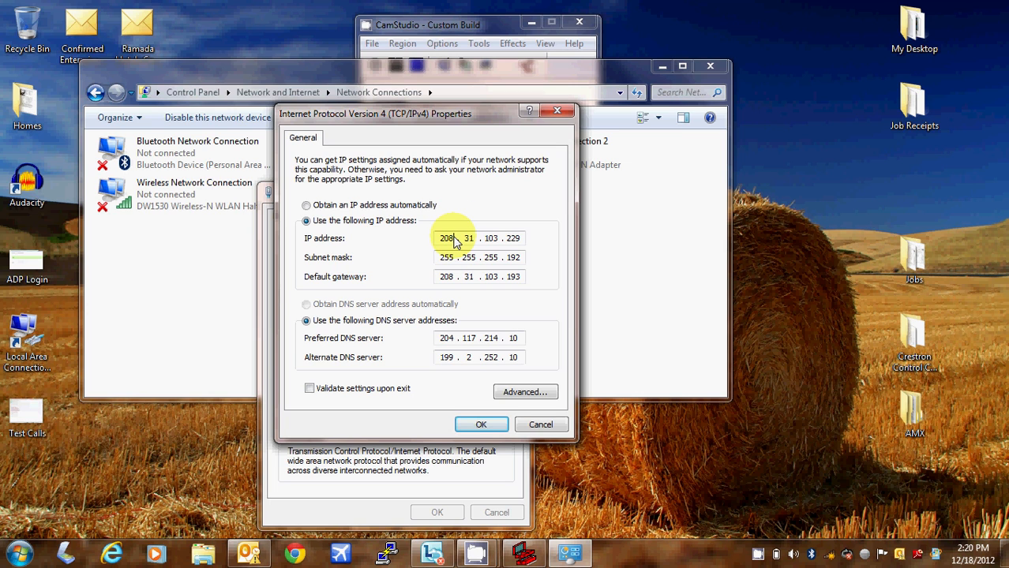
pyautogui.doubleClick(455, 240)
pyautogui.write('192.168.1')
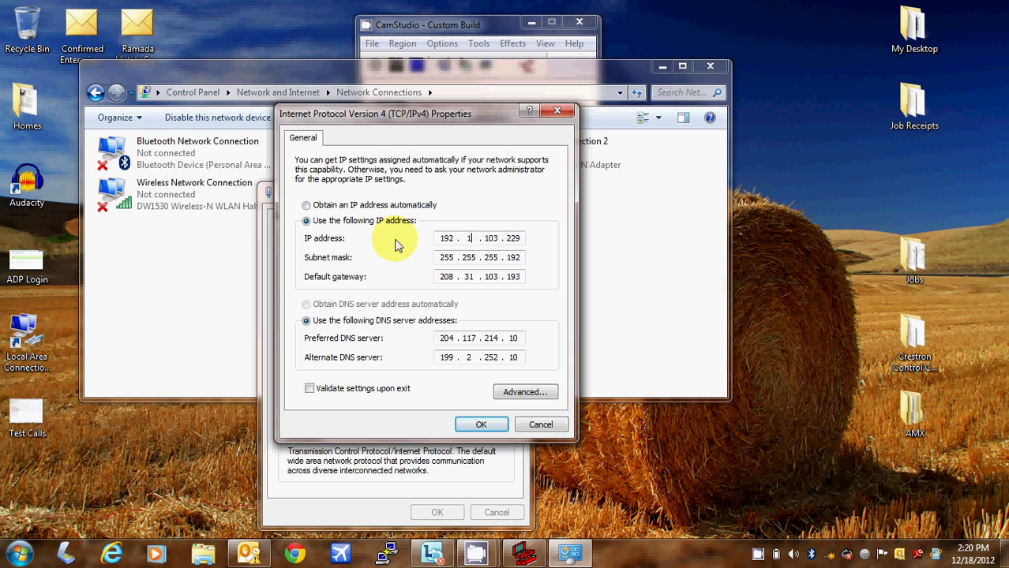
pyautogui.write('.85')
pyautogui.press('Tab')
# Set the subnet mask to 255.255.255.0, try a gateway of 0, and dismiss the invalid-entry error
pyautogui.click(518, 258)
pyautogui.moveTo(519, 261); pyautogui.dragTo(491, 259)
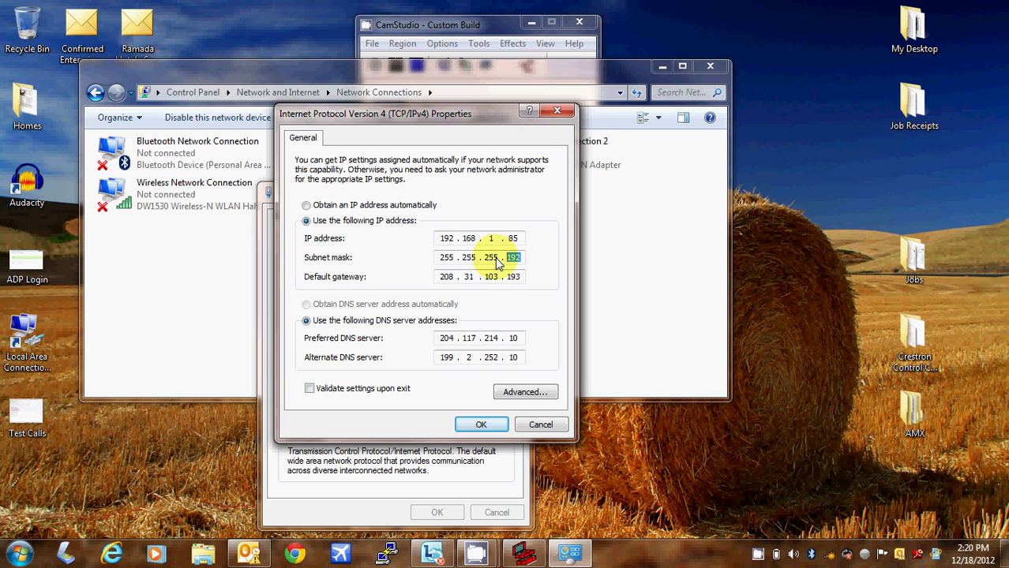
pyautogui.write('0')
pyautogui.press('Tab')
pyautogui.write('0')
pyautogui.press('Tab')
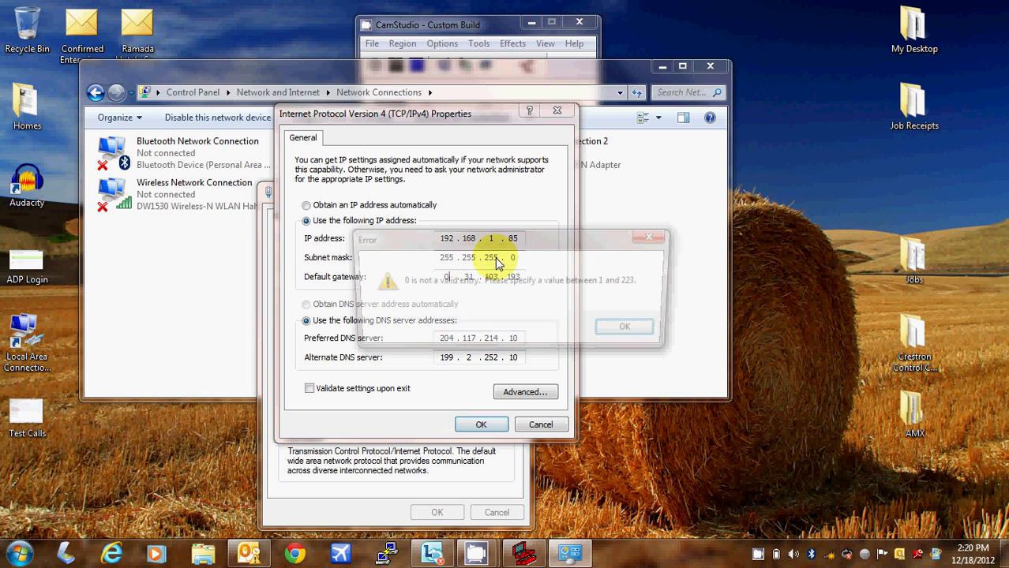
pyautogui.click(633, 331)
pyautogui.doubleClick(446, 277)
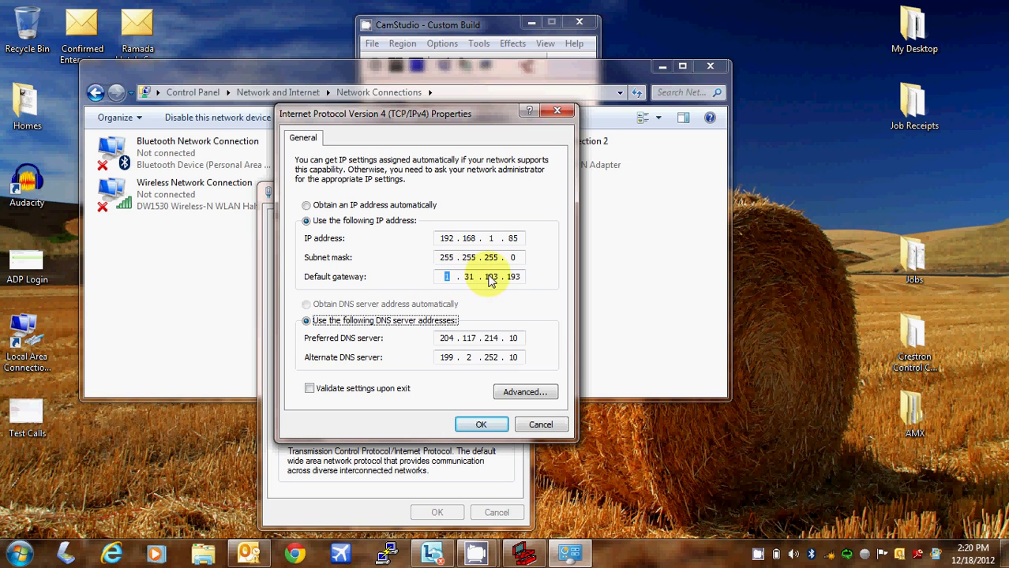
# Erase all four octets of the preferred DNS server address
pyautogui.click(524, 277)
pyautogui.click(307, 322)
pyautogui.press('Tab')
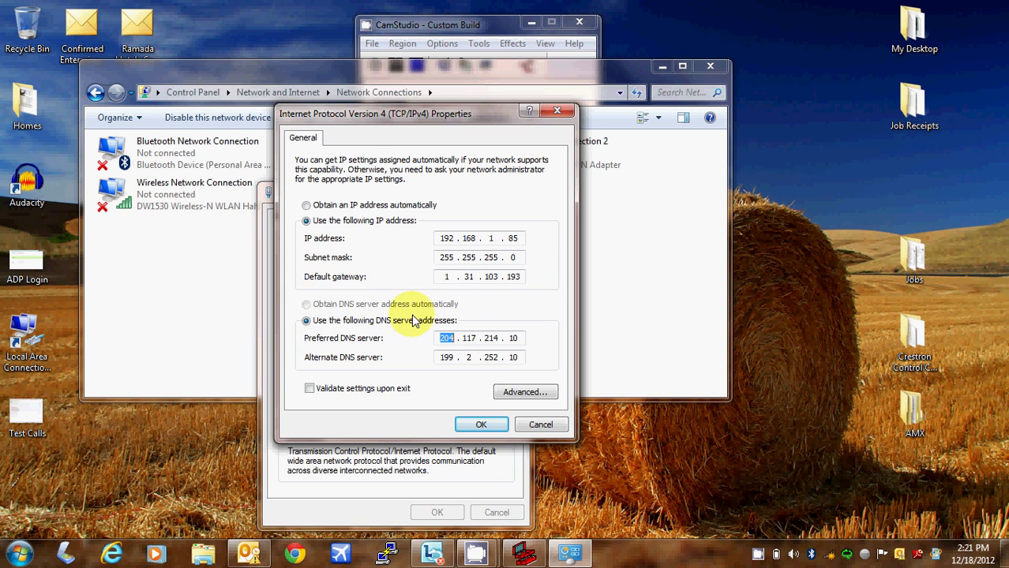
pyautogui.press('BackSpace')
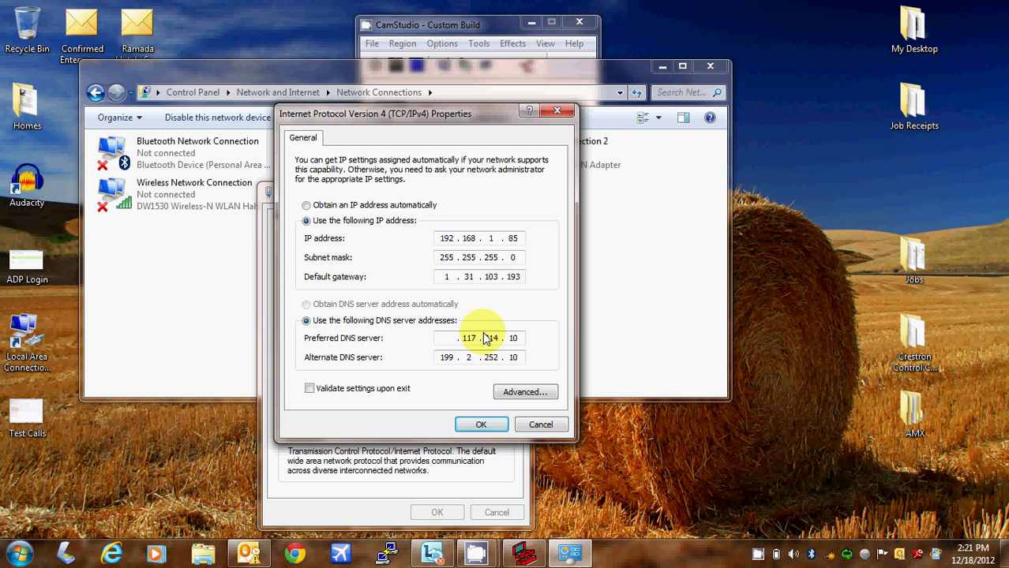
pyautogui.doubleClick(483, 338)
pyautogui.press('BackSpace')
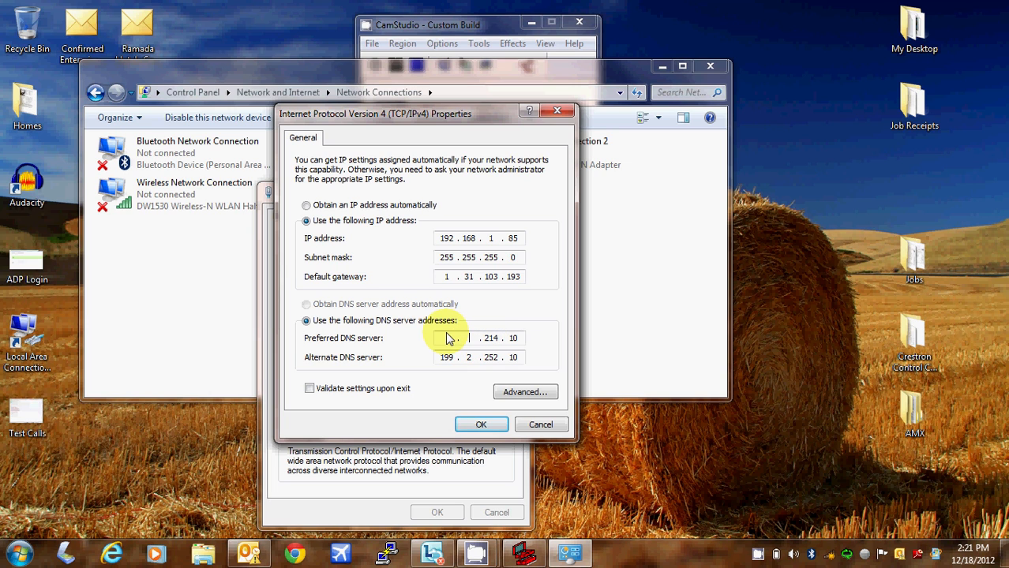
pyautogui.doubleClick(476, 338)
pyautogui.press('BackSpace')
pyautogui.doubleClick(513, 338)
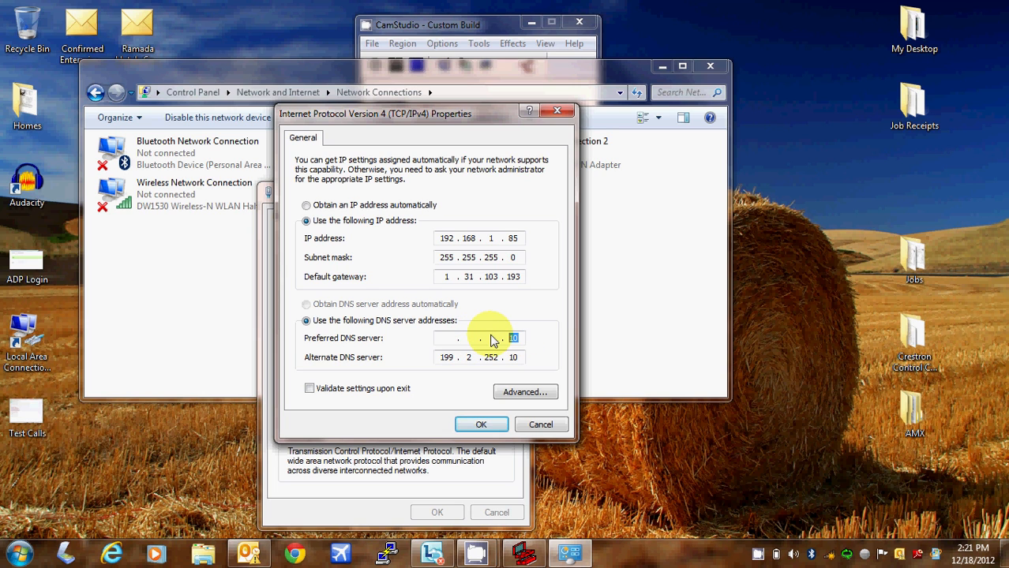
pyautogui.press('BackSpace')
# Erase the alternate DNS server address octets
pyautogui.doubleClick(447, 358)
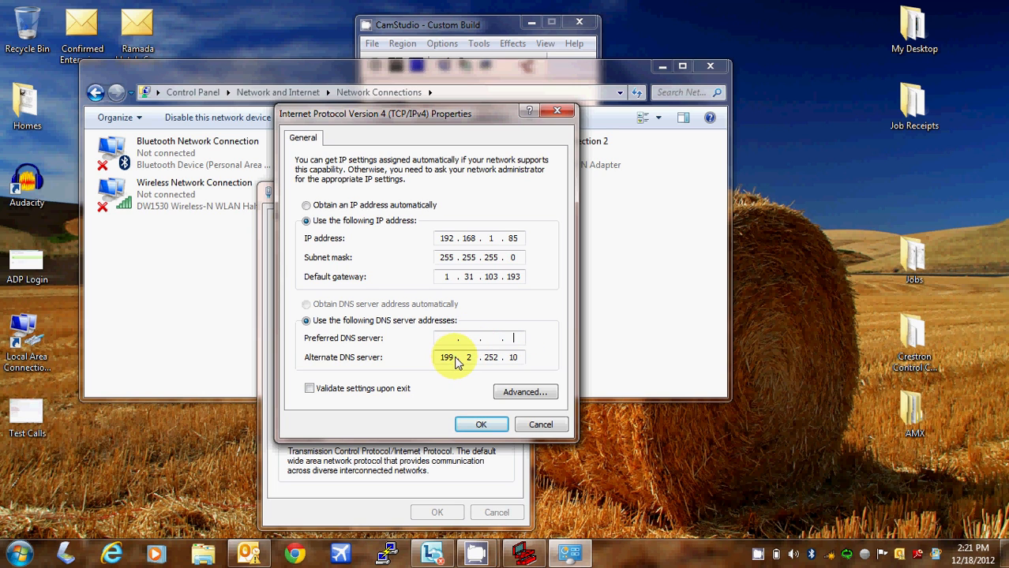
pyautogui.press('BackSpace')
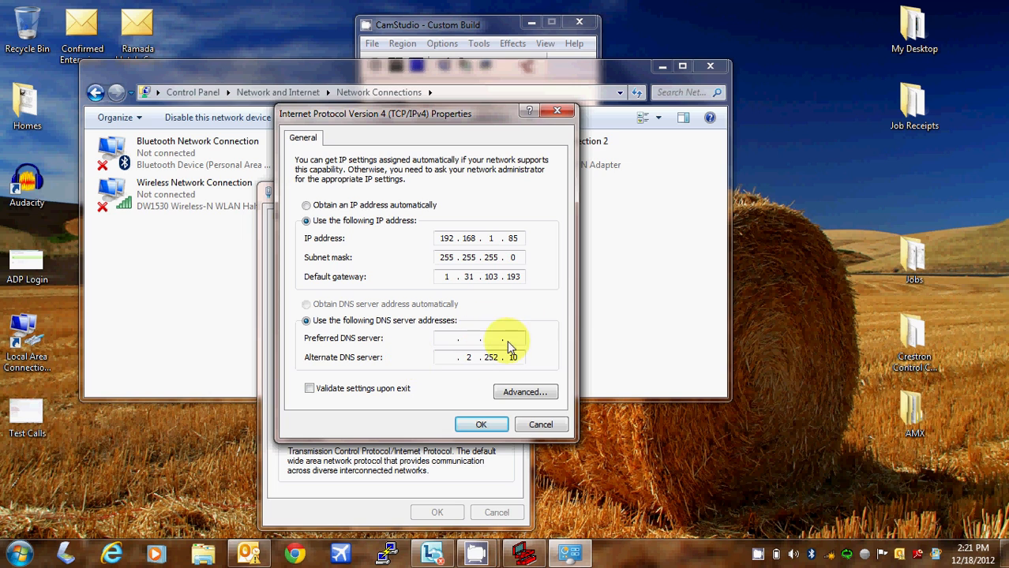
pyautogui.moveTo(477, 355)
pyautogui.mouseDown()
pyautogui.moveTo(445, 355)
pyautogui.moveTo(495, 359)
pyautogui.moveTo(443, 368)
pyautogui.mouseUp()
pyautogui.press('BackSpace')
pyautogui.press('BackSpace')
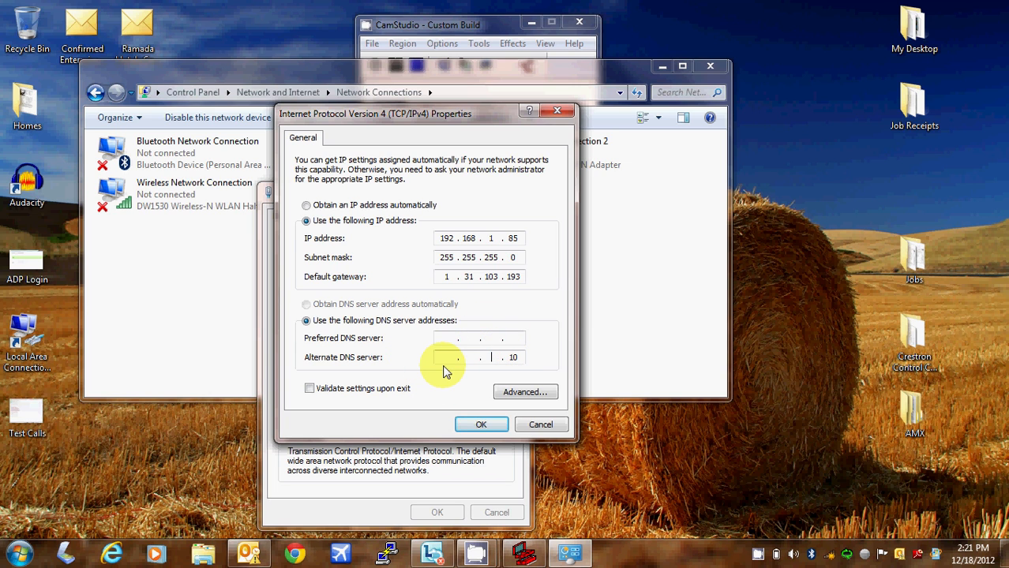
pyautogui.moveTo(539, 355); pyautogui.dragTo(490, 368)
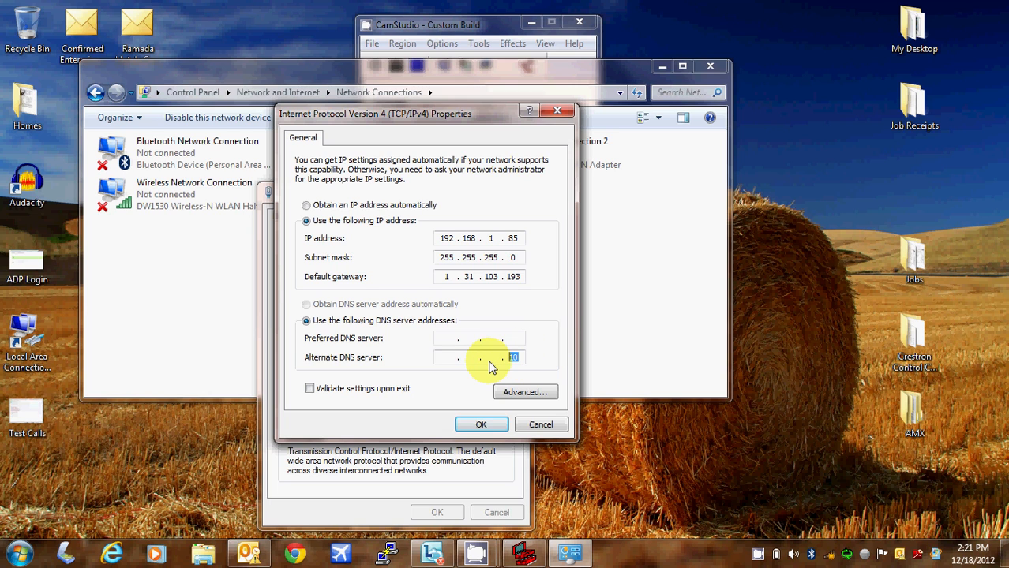
pyautogui.press('BackSpace')
# Blank out the default gateway octets and confirm the IPv4 settings with OK
pyautogui.moveTo(520, 284)
pyautogui.mouseDown()
pyautogui.moveTo(480, 279)
pyautogui.moveTo(438, 290)
pyautogui.mouseUp()
pyautogui.press('BackSpace')
pyautogui.press('BackSpace')
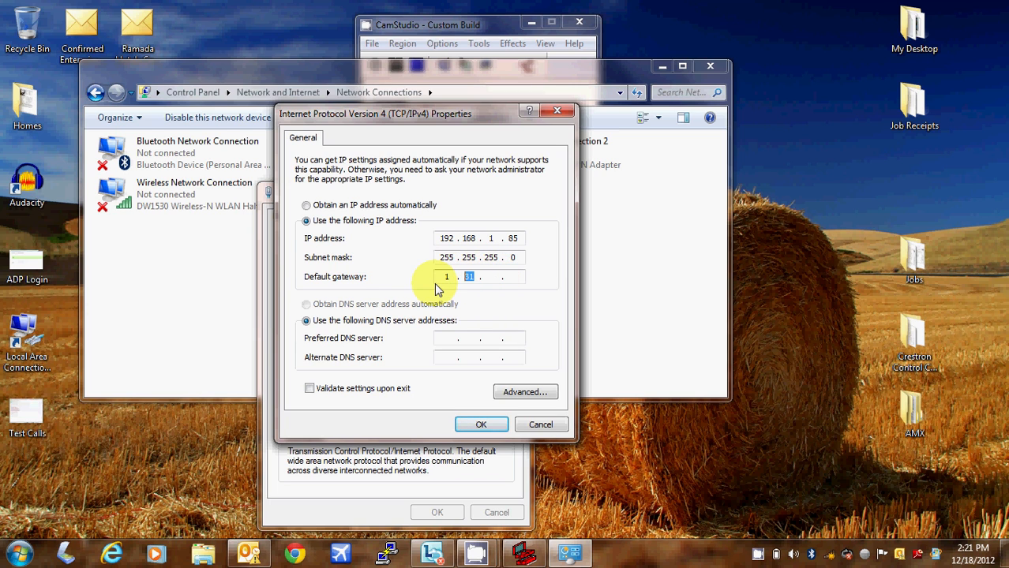
pyautogui.press('BackSpace')
pyautogui.moveTo(448, 275); pyautogui.dragTo(424, 281)
pyautogui.press('BackSpace')
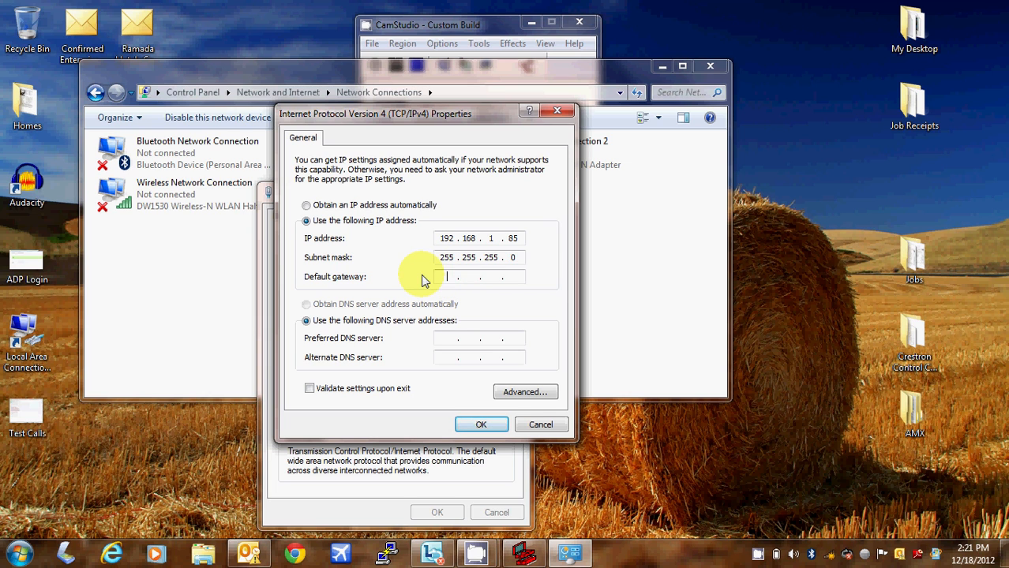
pyautogui.click(477, 423)
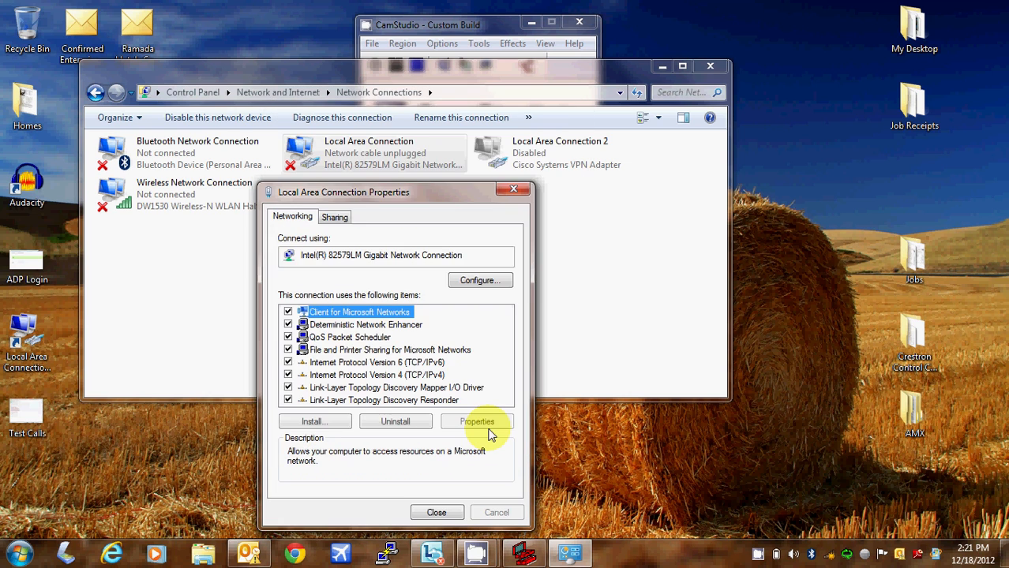
# Reopen the IPv4 properties of Local Area Connection
pyautogui.click(434, 513)
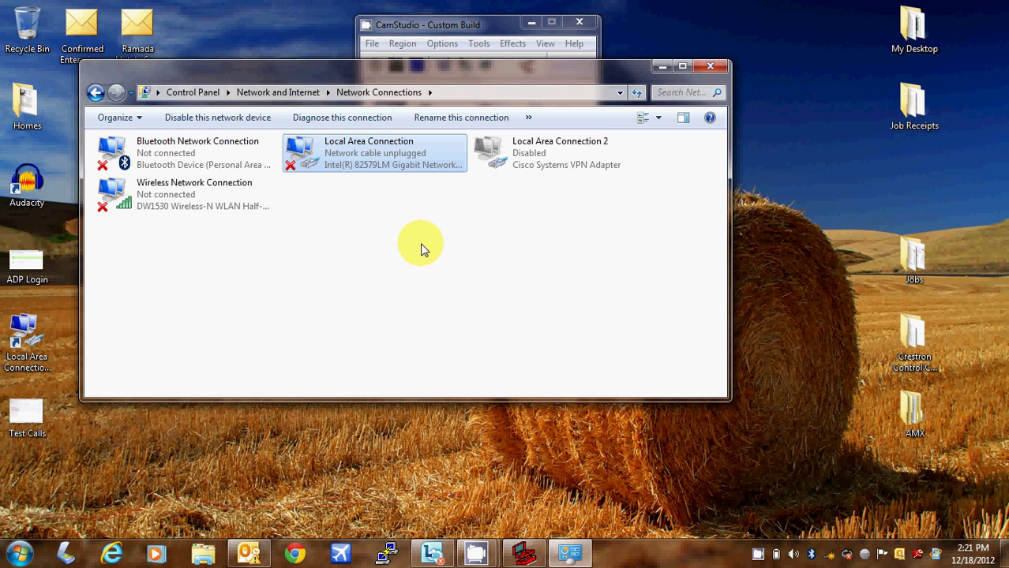
pyautogui.rightClick(416, 147)
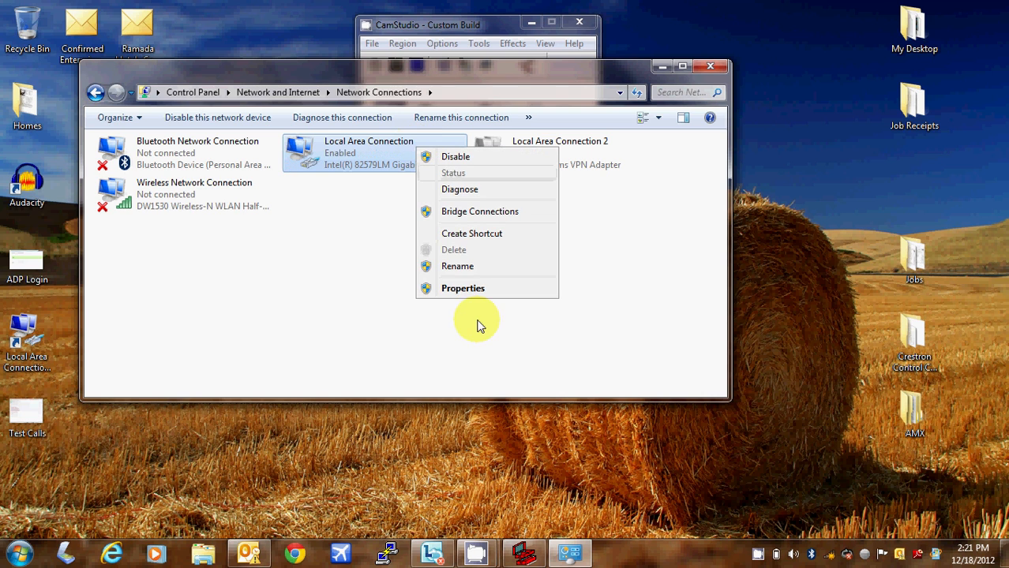
pyautogui.click(464, 291)
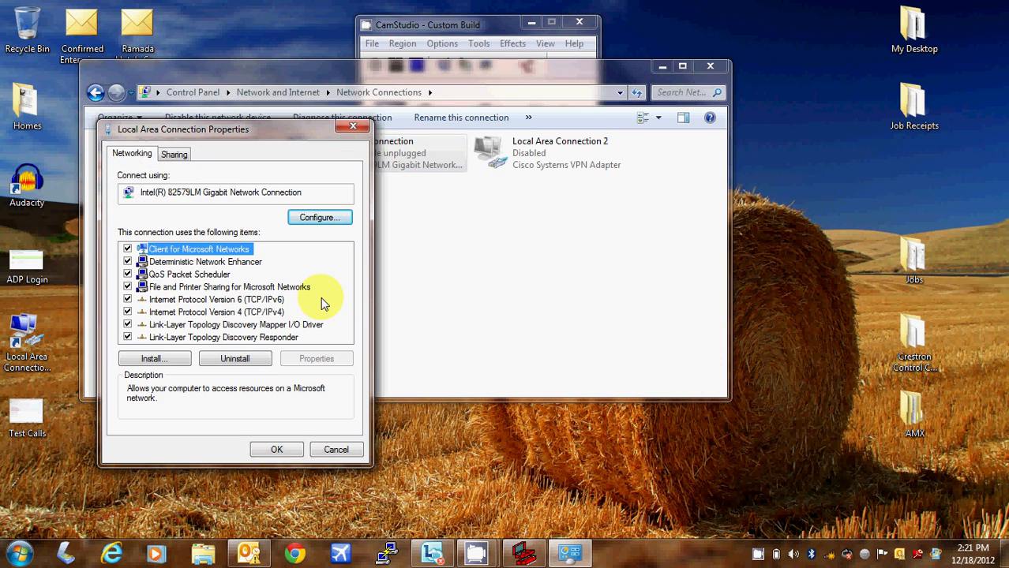
pyautogui.click(280, 312)
pyautogui.click(316, 358)
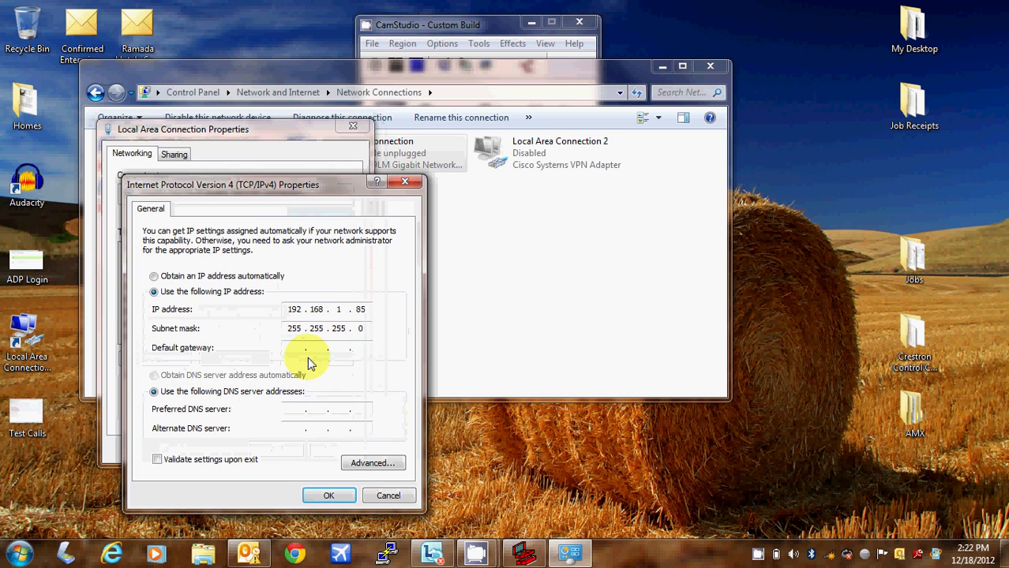
# Assign static IP 192.168.1.85 with mask 255.255.255.0, leaving gateway and DNS blank, and save
pyautogui.click(158, 277)
pyautogui.click(178, 374)
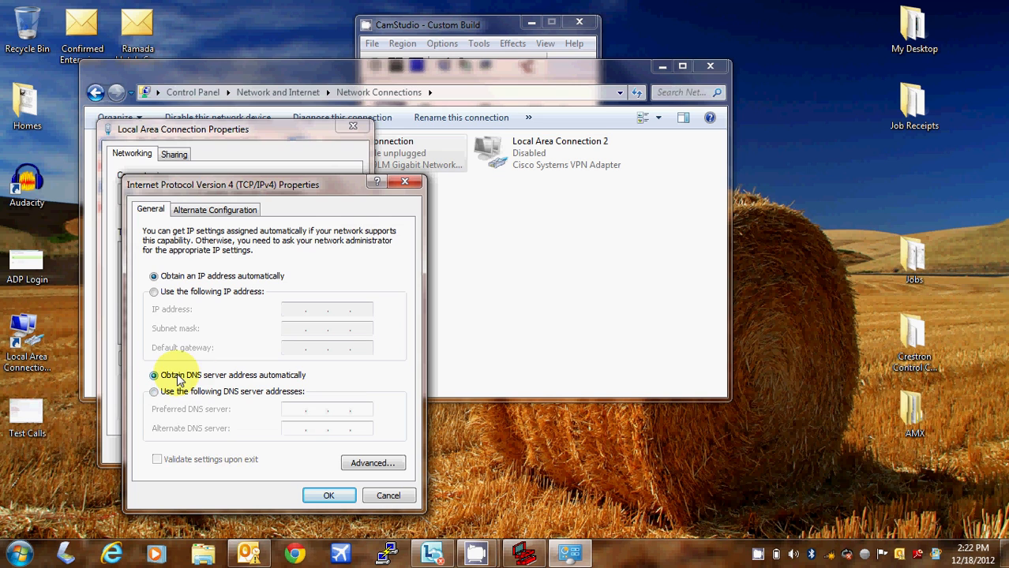
pyautogui.click(190, 293)
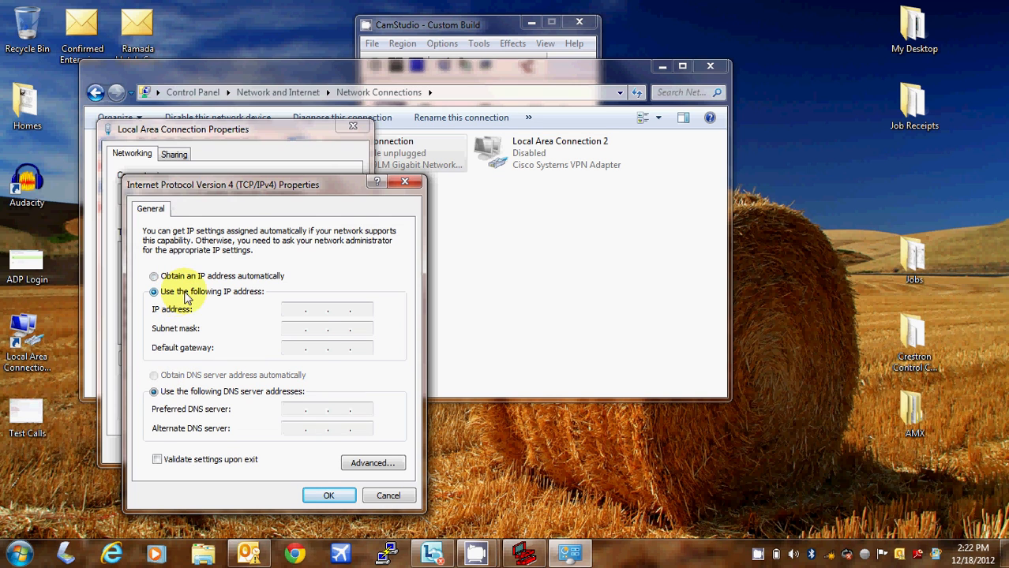
pyautogui.click(289, 310)
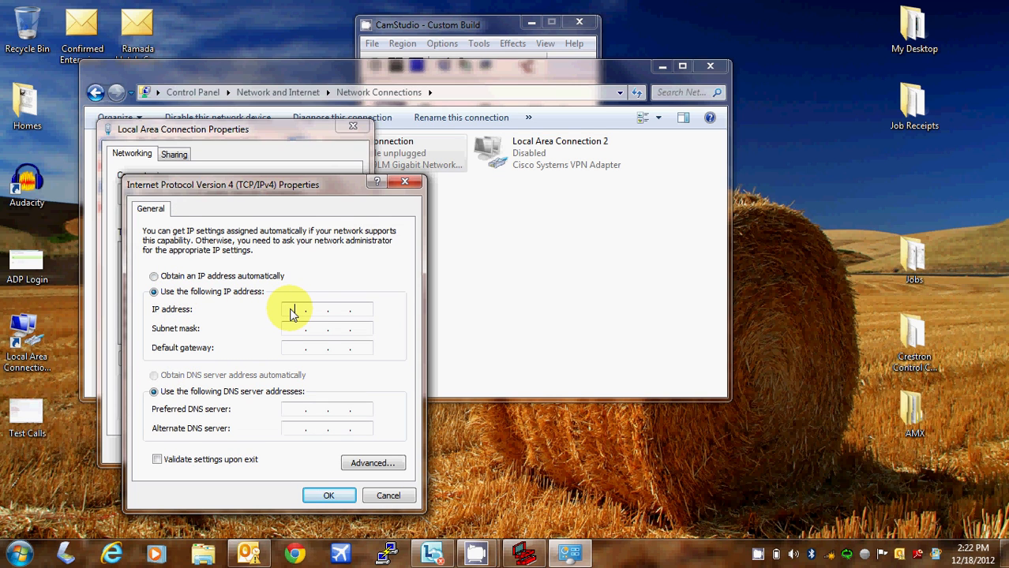
pyautogui.write('192.168.1.85')
pyautogui.click(293, 328)
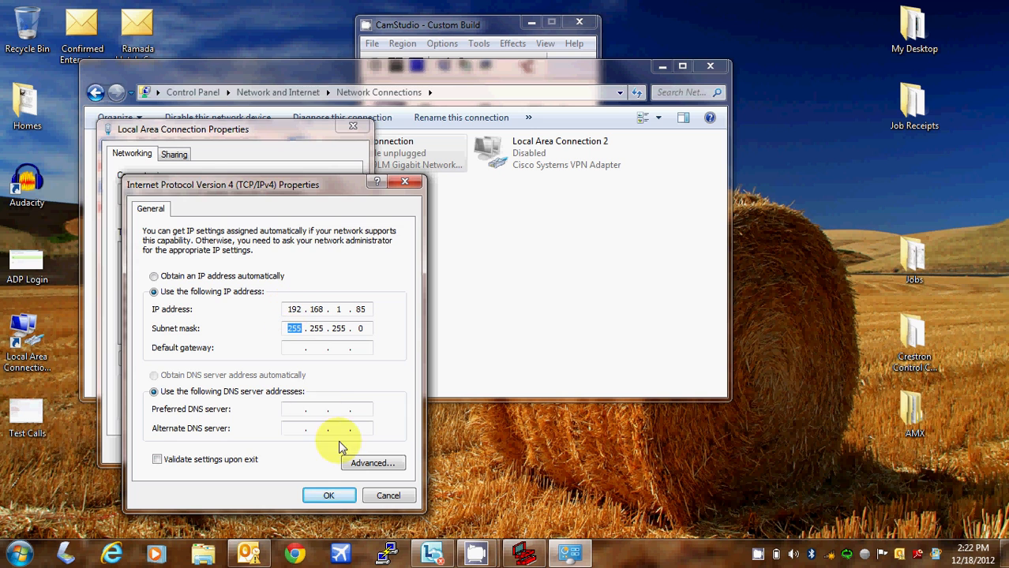
pyautogui.click(330, 495)
pyautogui.click(281, 445)
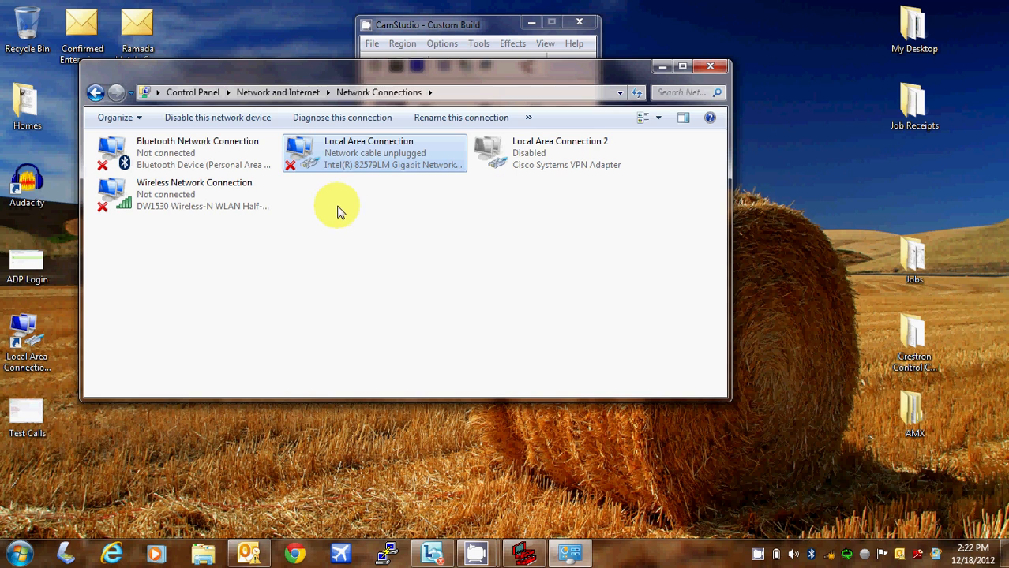
pyautogui.click(586, 210)
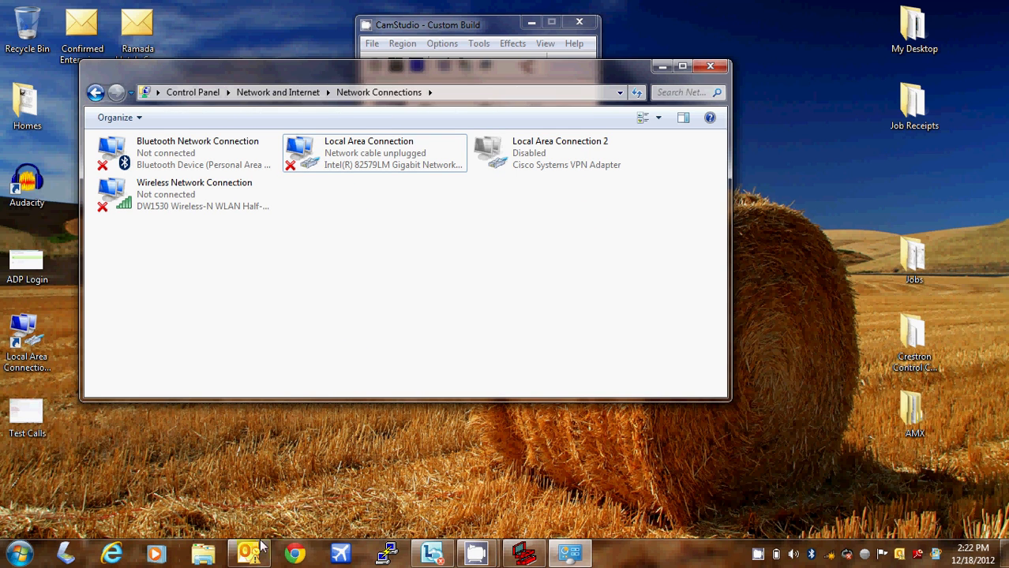
# Run Crestron Toolbox's Device Discovery Tool maximized, which finds 0 devices, then close it and minimize Toolbox
pyautogui.click(526, 554)
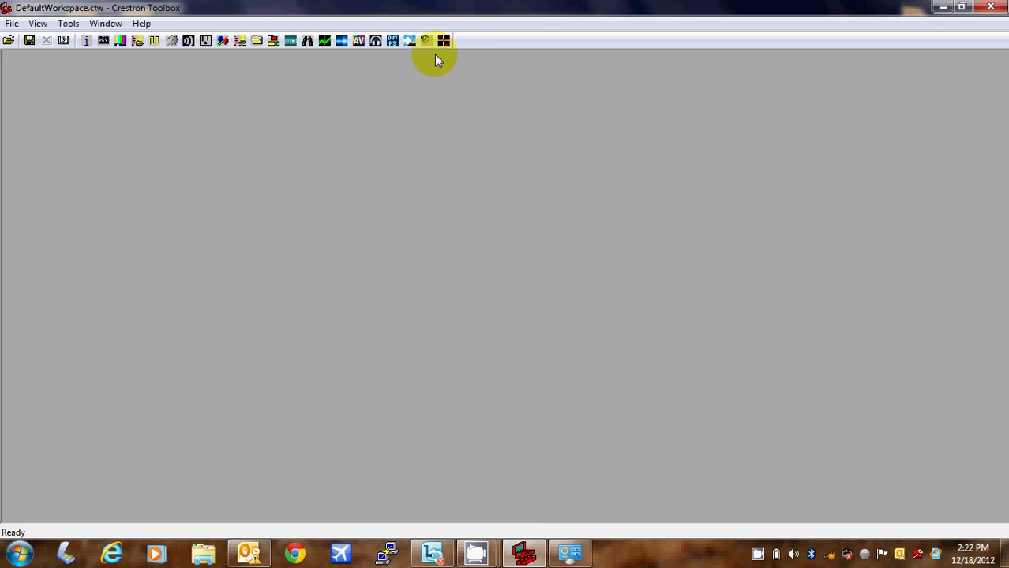
pyautogui.click(307, 47)
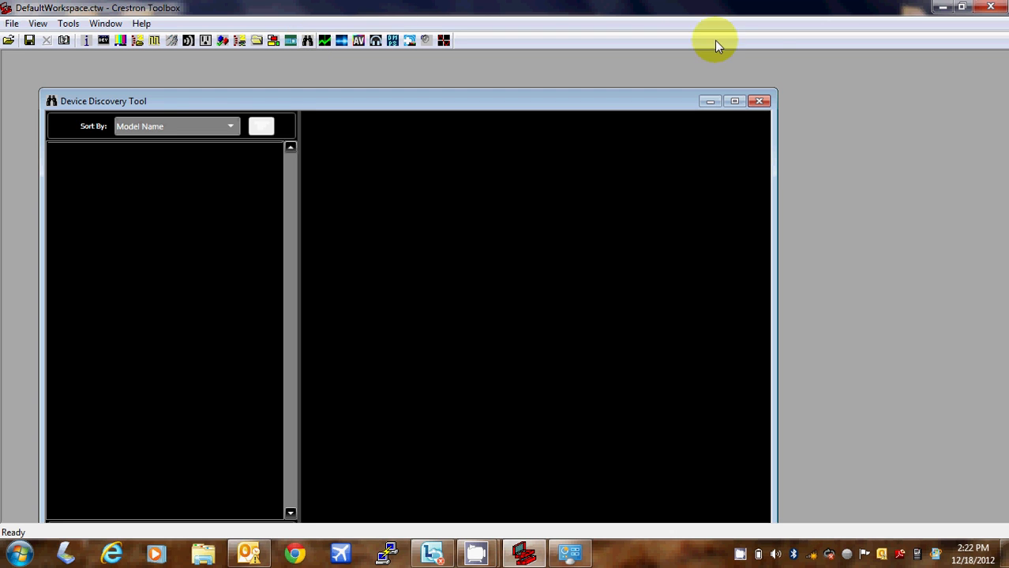
pyautogui.click(734, 102)
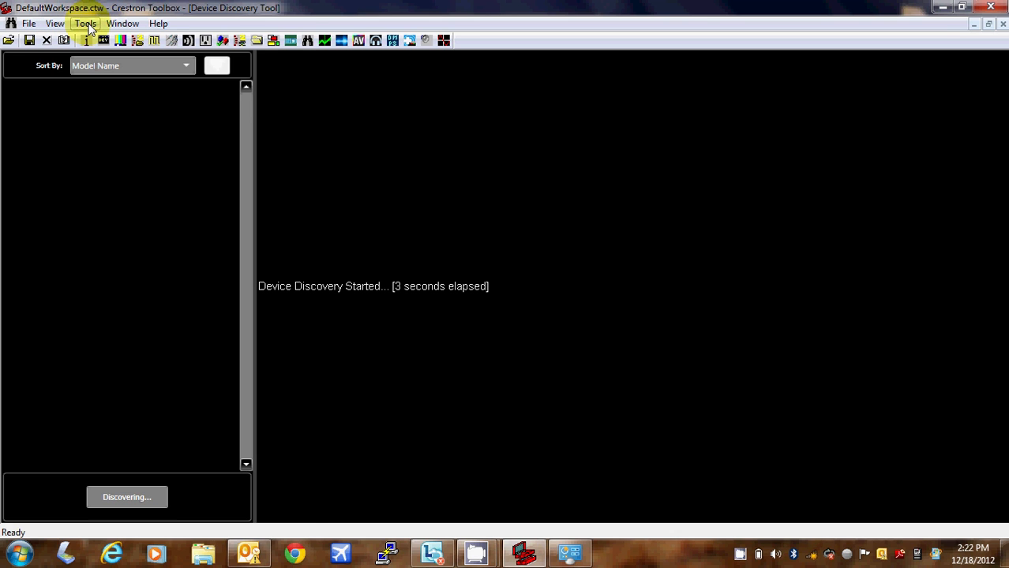
pyautogui.click(85, 23)
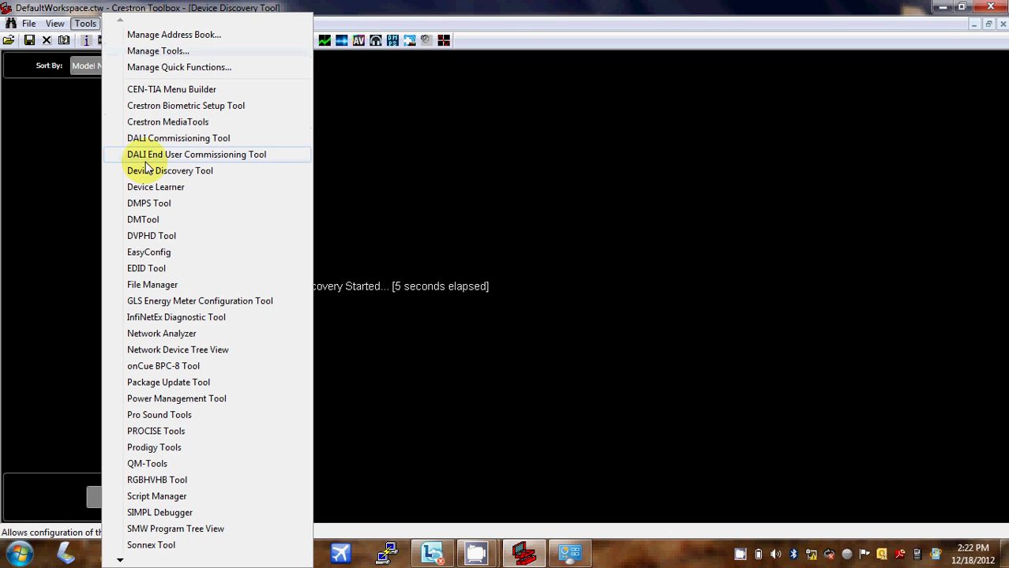
pyautogui.click(511, 150)
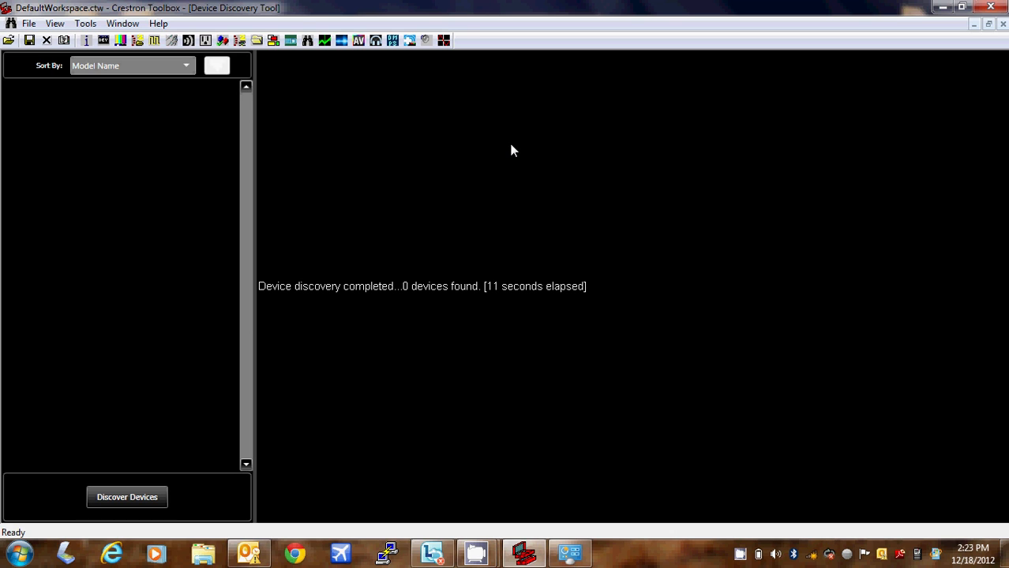
pyautogui.click(1002, 24)
pyautogui.click(942, 7)
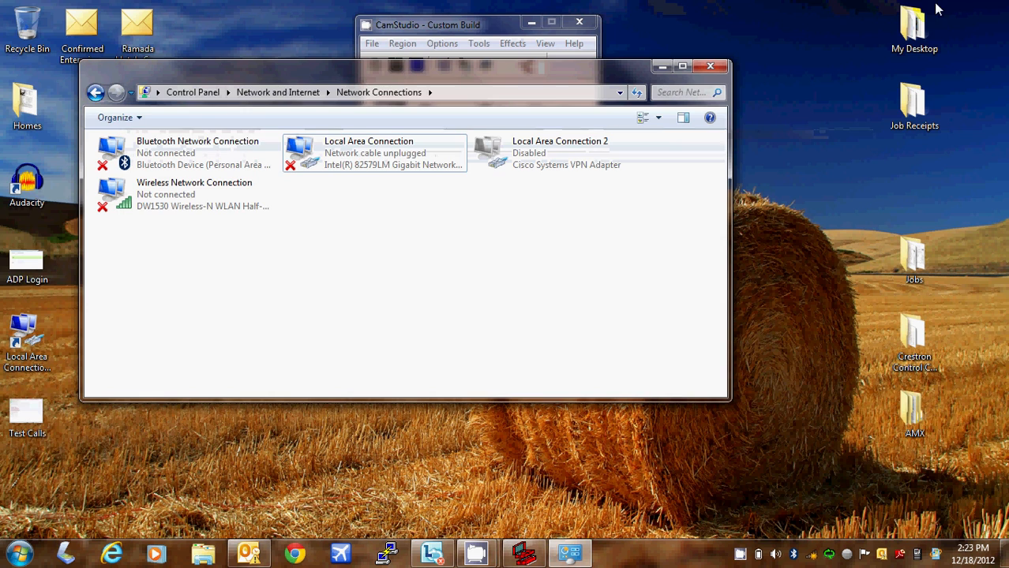